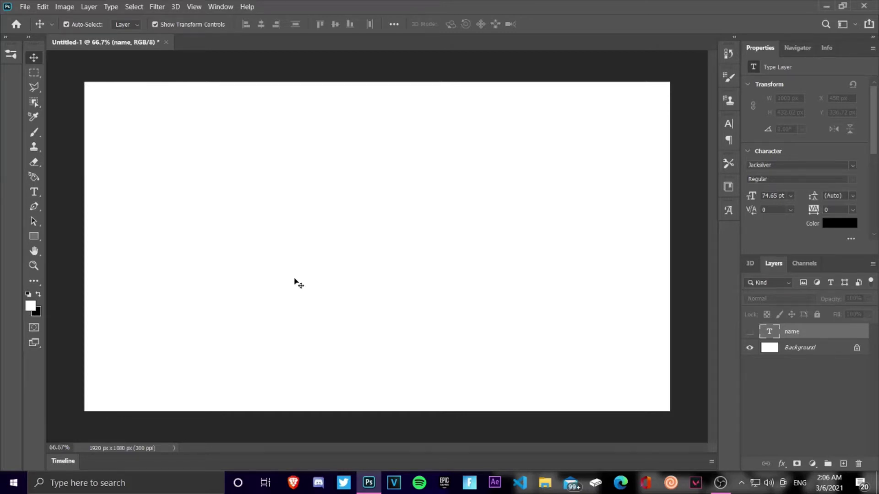
# - Show the hidden 'name' layer, nudge the NAME text to X 458, Y 344.72 px, and edit it
pyautogui.click(749, 332)
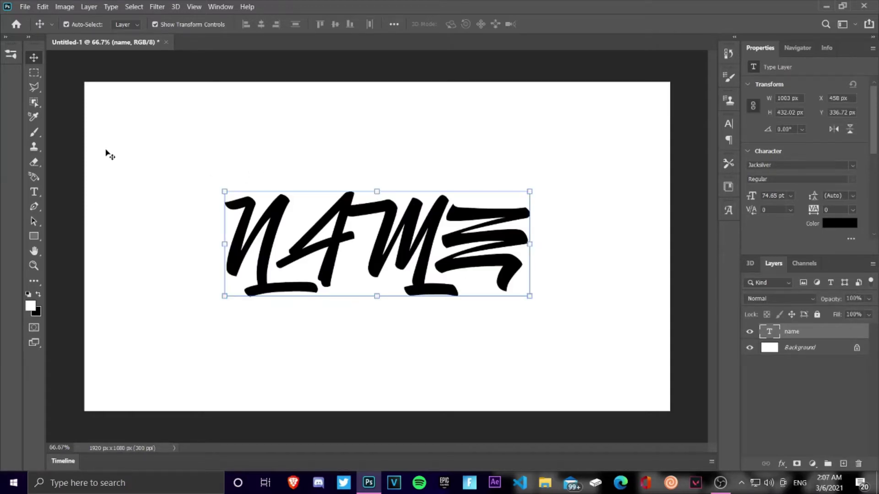
pyautogui.moveTo(405, 229)
pyautogui.mouseDown()
pyautogui.moveTo(428, 232)
pyautogui.moveTo(425, 214)
pyautogui.moveTo(411, 237)
pyautogui.mouseUp()
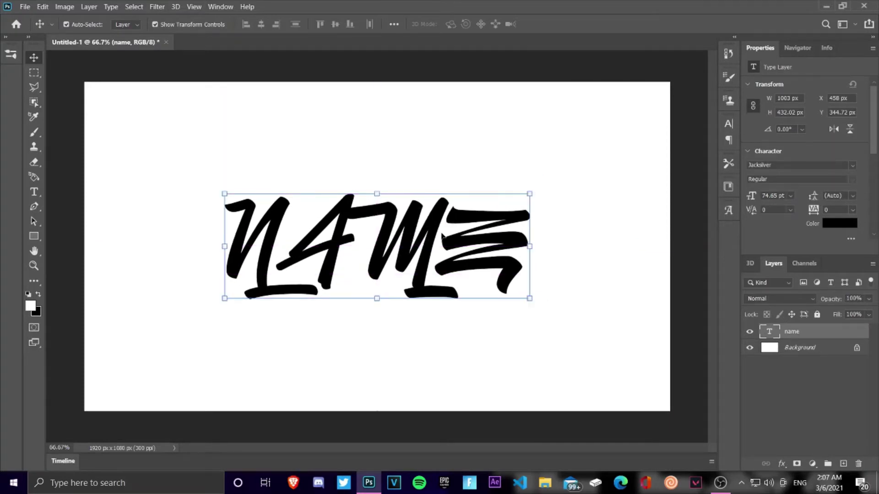
pyautogui.doubleClick(442, 236)
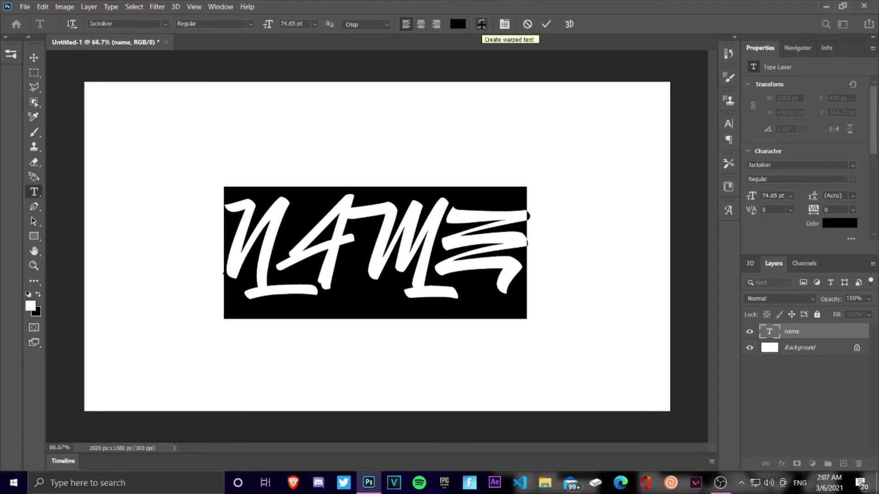
# - Browse the Warp Text styles, then cancel the dialog without changes
pyautogui.click(482, 25)
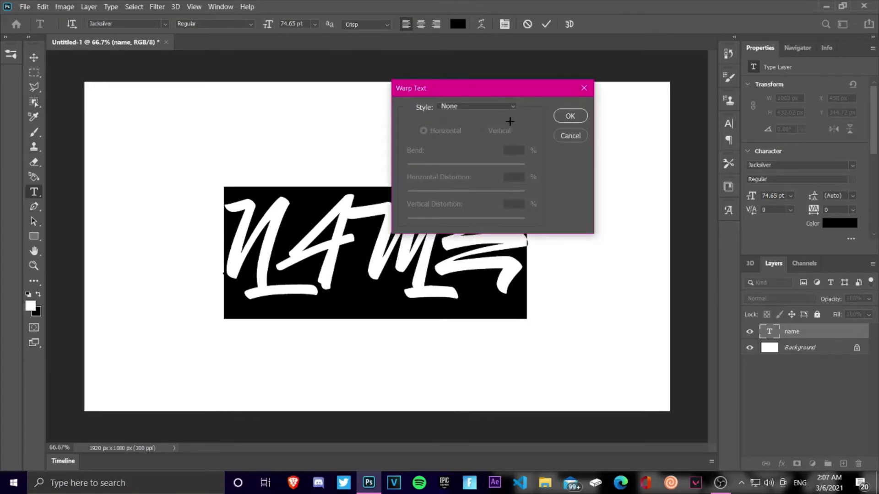
pyautogui.click(514, 104)
pyautogui.click(540, 91)
pyautogui.moveTo(522, 95); pyautogui.dragTo(627, 80)
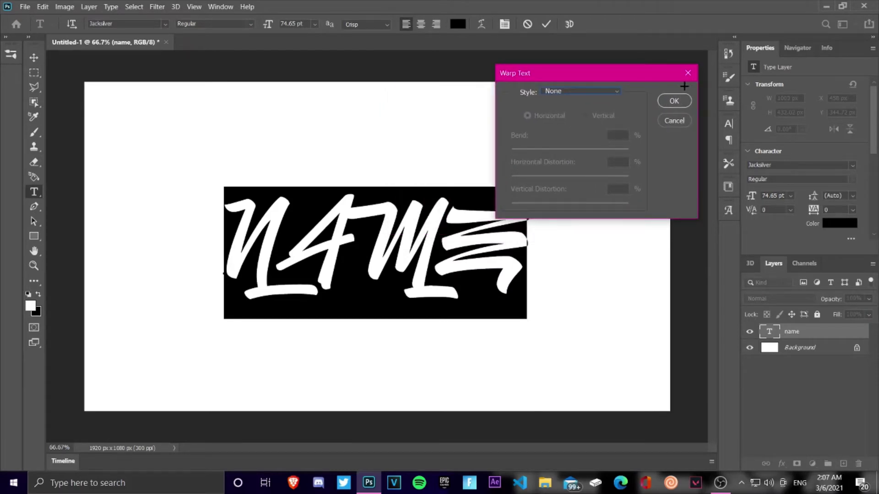
pyautogui.press('Escape')
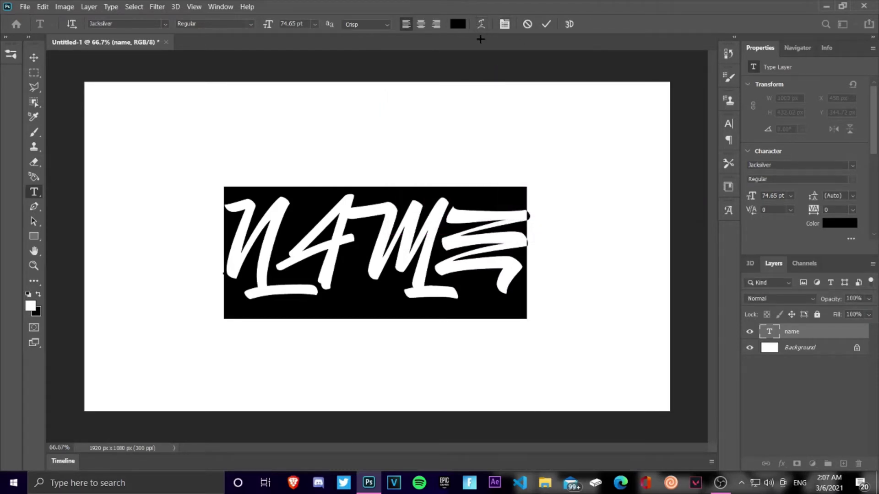
# - Warp the NAME text with the Arc style at Bend -5
pyautogui.click(483, 23)
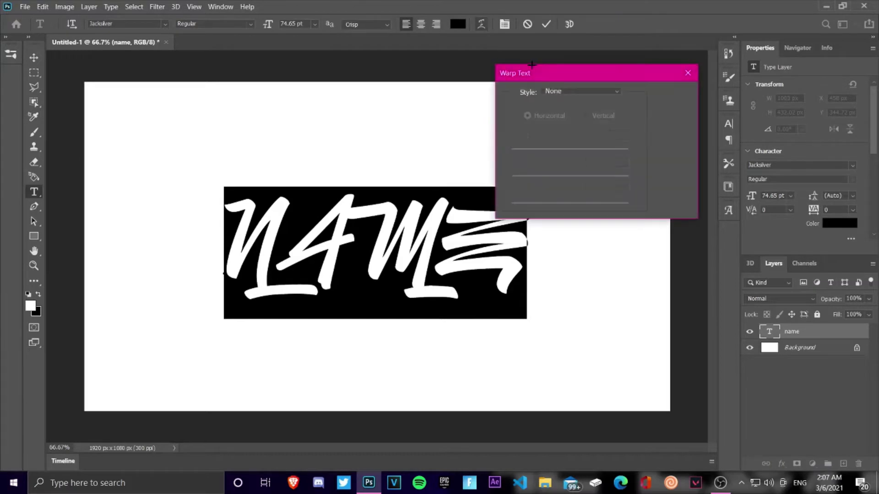
pyautogui.moveTo(561, 76); pyautogui.dragTo(603, 81)
pyautogui.click(610, 96)
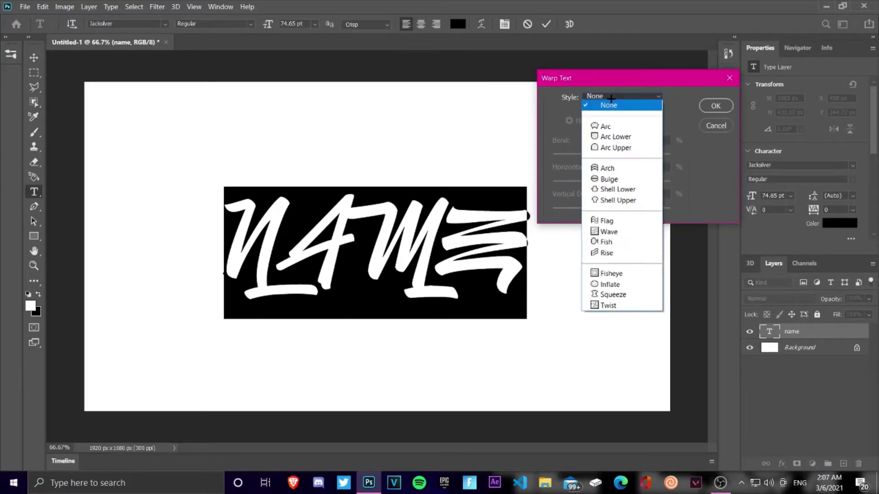
pyautogui.click(610, 123)
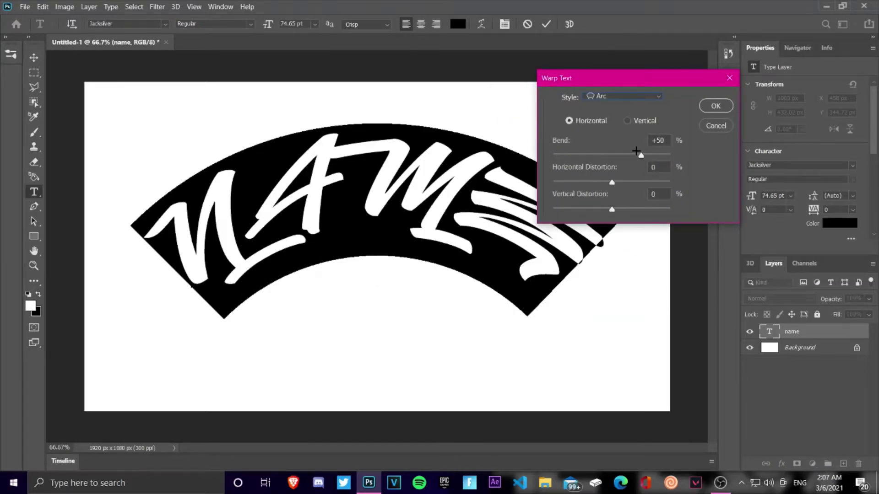
pyautogui.moveTo(633, 153); pyautogui.dragTo(609, 156)
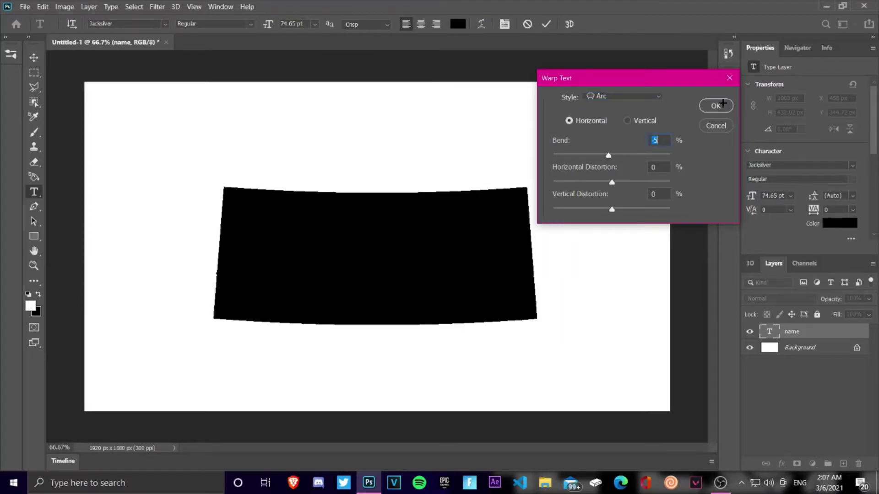
pyautogui.click(716, 105)
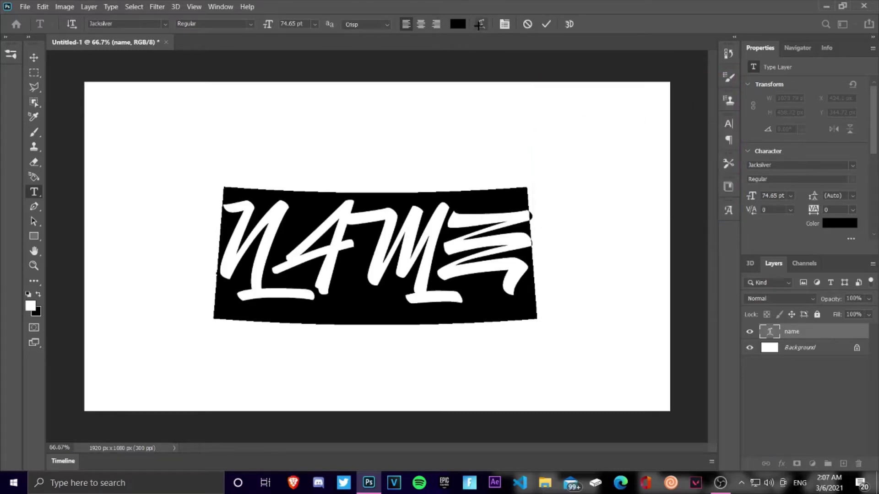
pyautogui.click(481, 24)
# - Try the Flag and Arch warp styles with adjusted bends
pyautogui.click(649, 95)
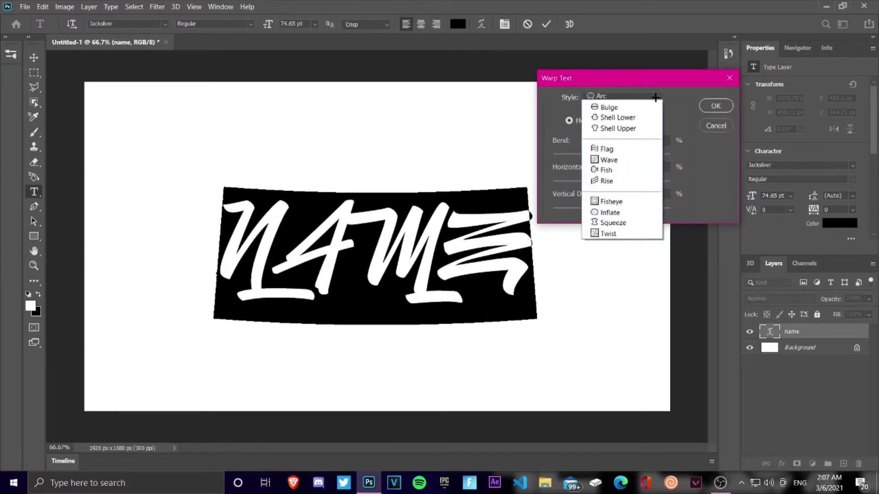
pyautogui.click(606, 221)
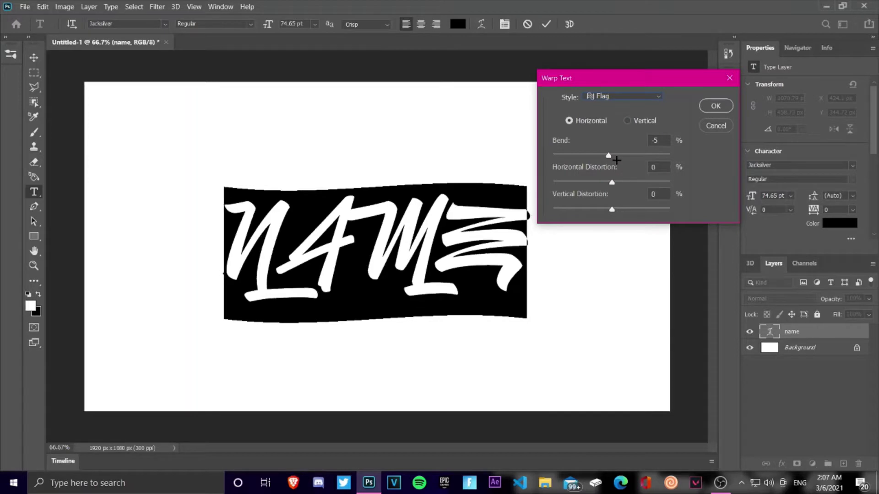
pyautogui.moveTo(610, 155); pyautogui.dragTo(622, 154)
pyautogui.click(657, 97)
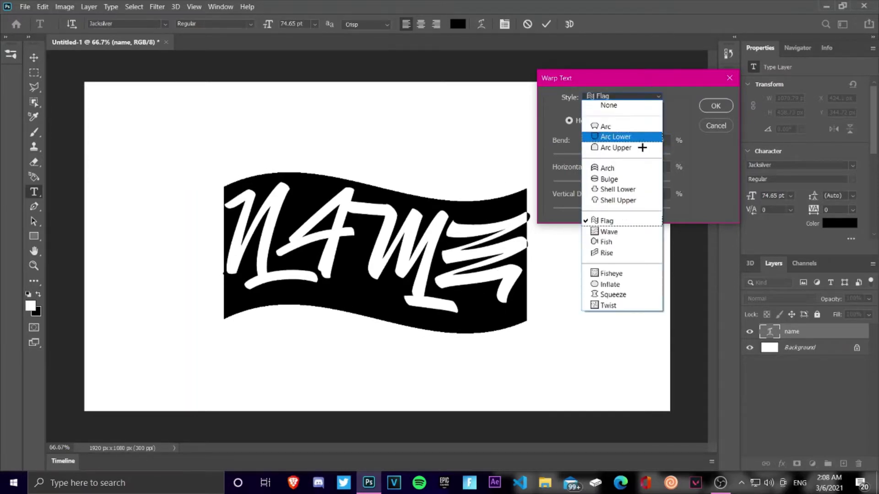
pyautogui.click(624, 169)
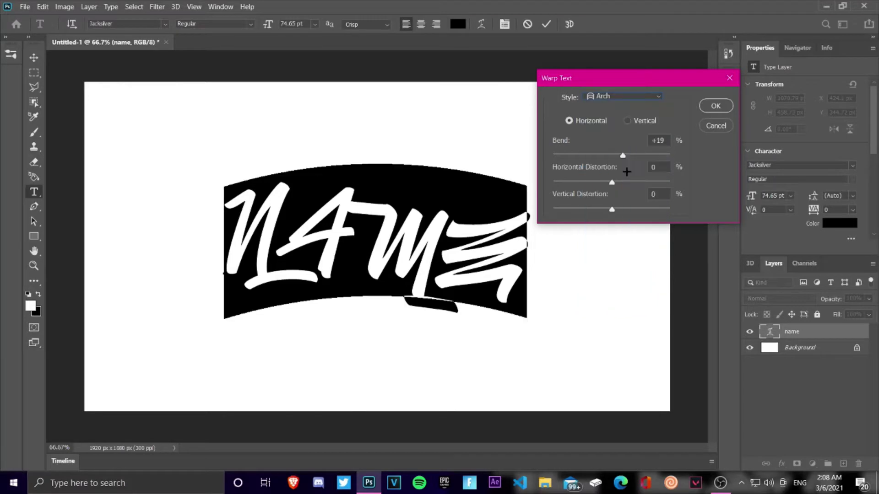
pyautogui.moveTo(622, 156)
pyautogui.mouseDown()
pyautogui.moveTo(635, 156)
pyautogui.moveTo(616, 155)
pyautogui.mouseUp()
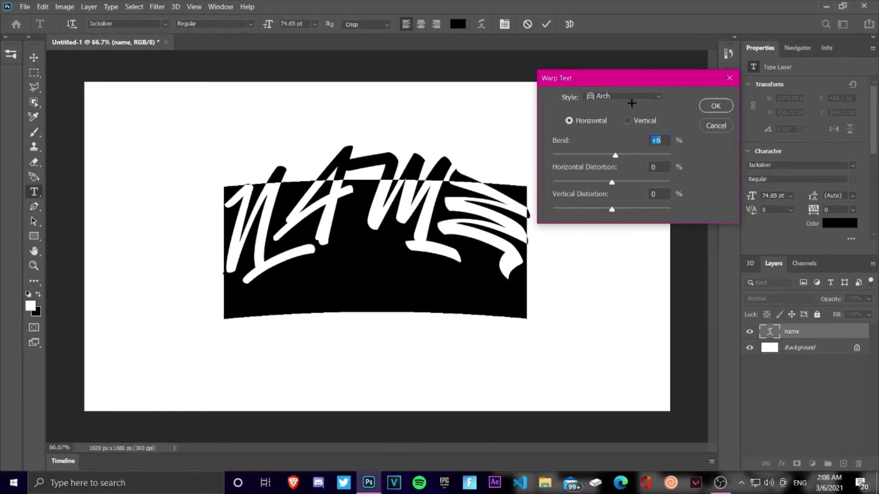
pyautogui.click(643, 96)
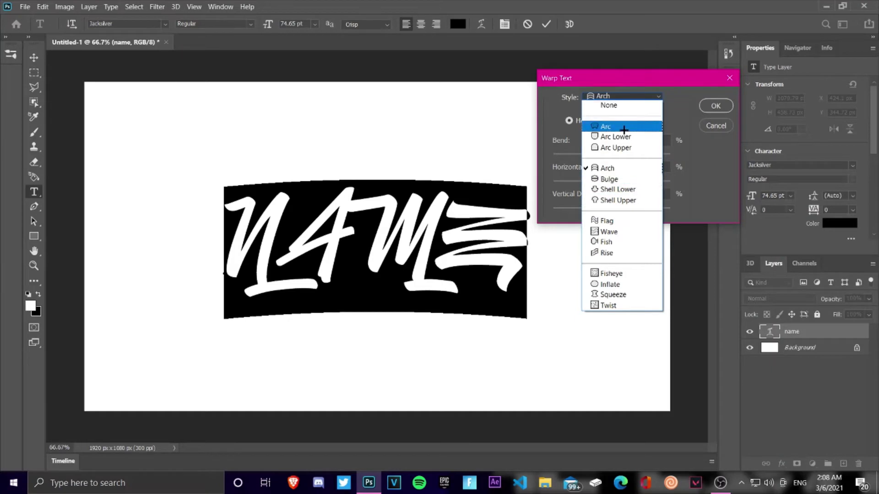
# - Apply a Fish warp at Bend +10 to the NAME text
pyautogui.click(618, 241)
pyautogui.moveTo(615, 156)
pyautogui.mouseDown()
pyautogui.moveTo(623, 155)
pyautogui.moveTo(598, 154)
pyautogui.moveTo(617, 154)
pyautogui.mouseUp()
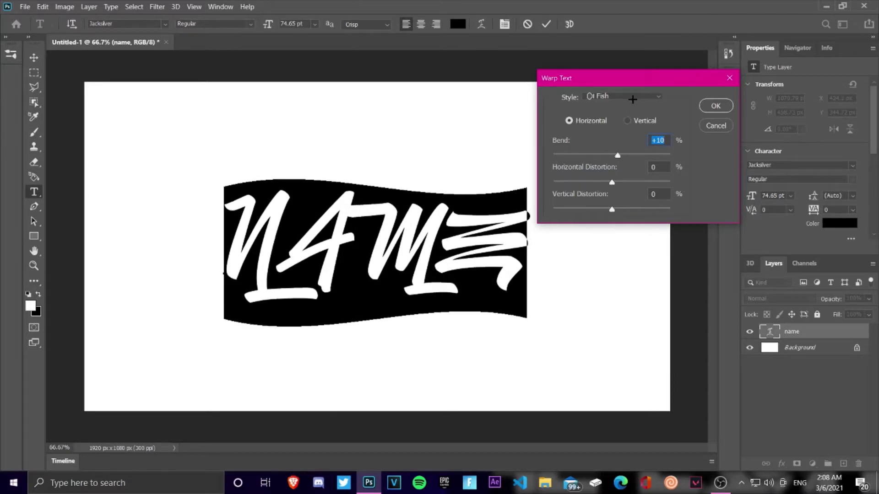
pyautogui.click(718, 107)
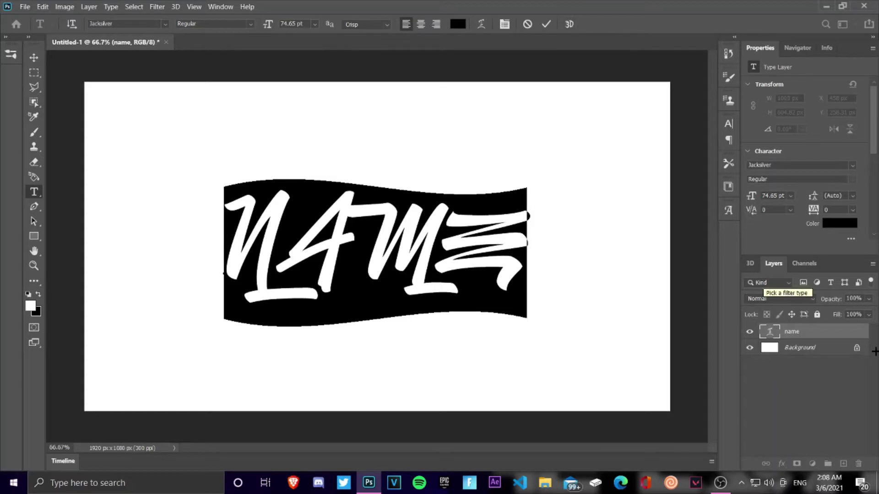
# - Commit the warped text and convert the 'name' layer into a 3D extrusion
pyautogui.click(795, 332)
pyautogui.press('v')
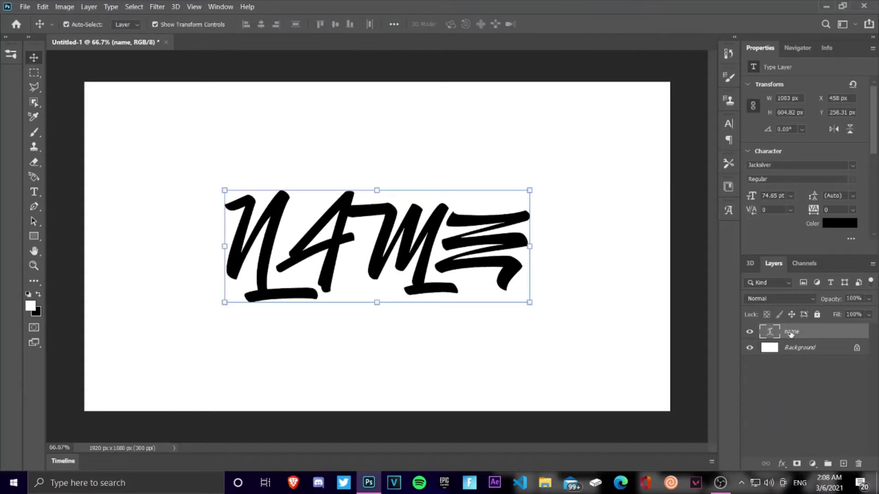
pyautogui.rightClick(793, 333)
pyautogui.click(860, 356)
pyautogui.rightClick(787, 334)
pyautogui.click(813, 375)
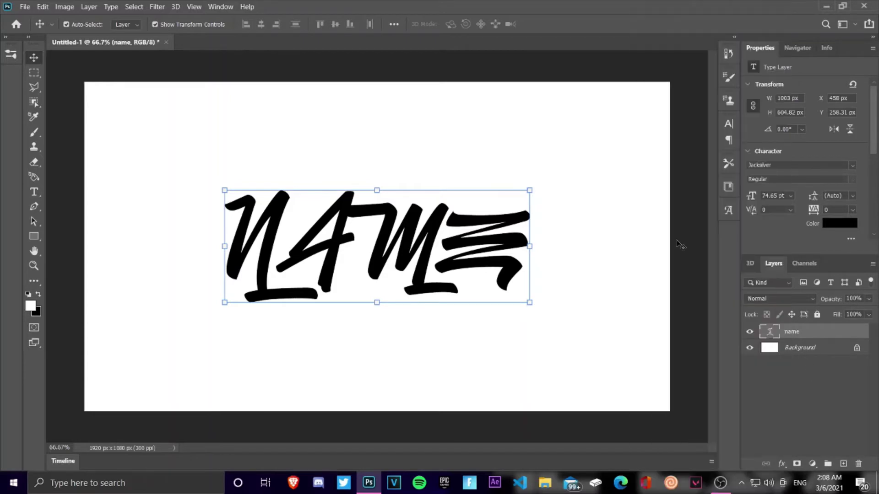
pyautogui.doubleClick(500, 258)
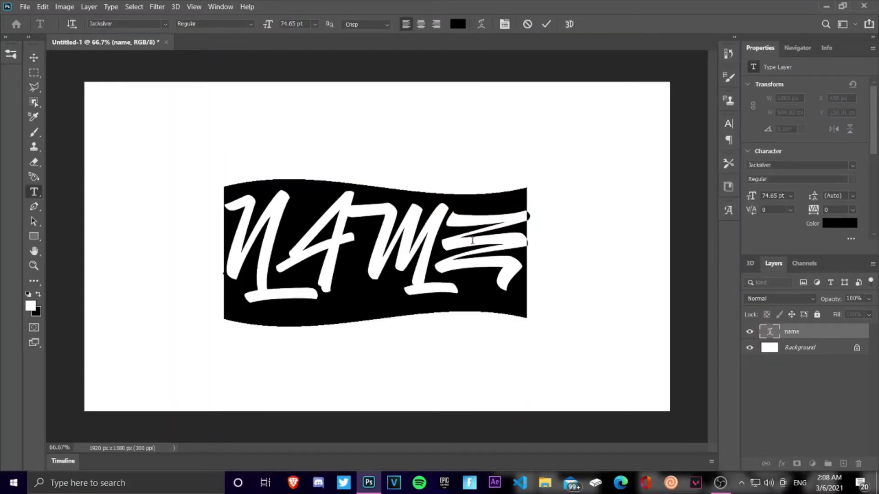
pyautogui.click(568, 23)
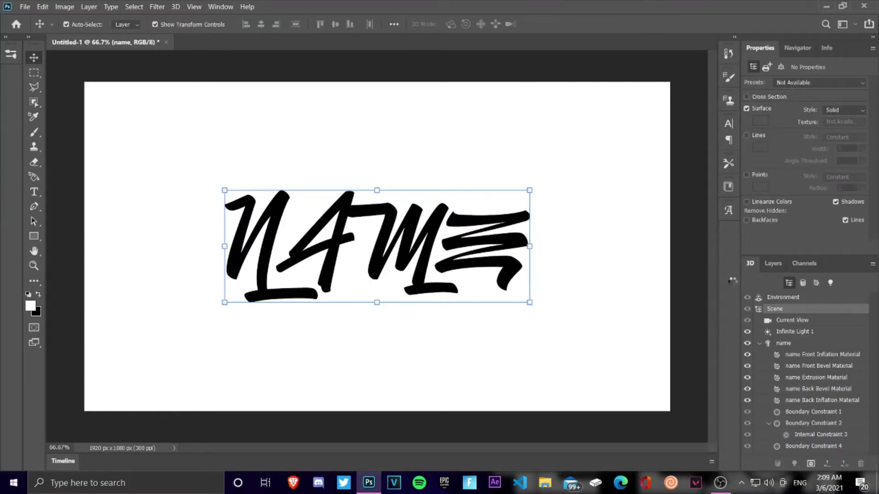
# - Select the 'name' mesh in the 3D panel to show its 369.41 px extrusion depth
pyautogui.click(783, 343)
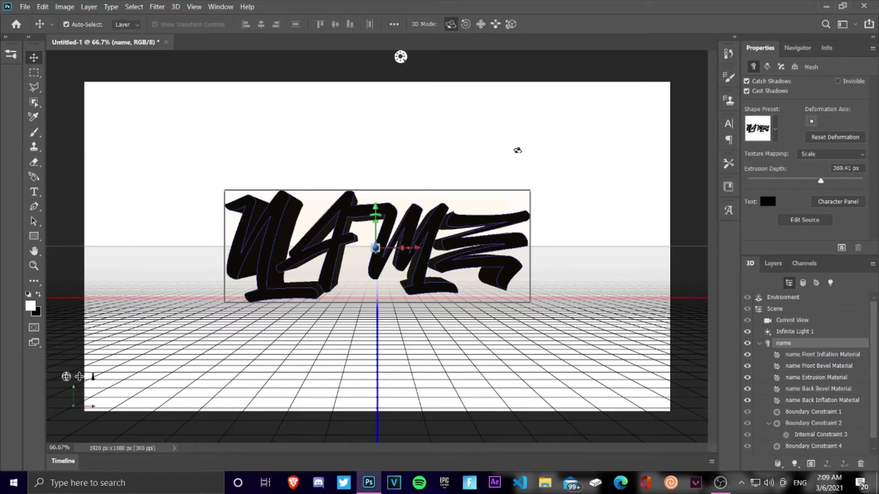
# - Orbit and roll the NAME object, then slide it slightly up and left
pyautogui.moveTo(480, 163); pyautogui.dragTo(488, 45)
pyautogui.click(466, 23)
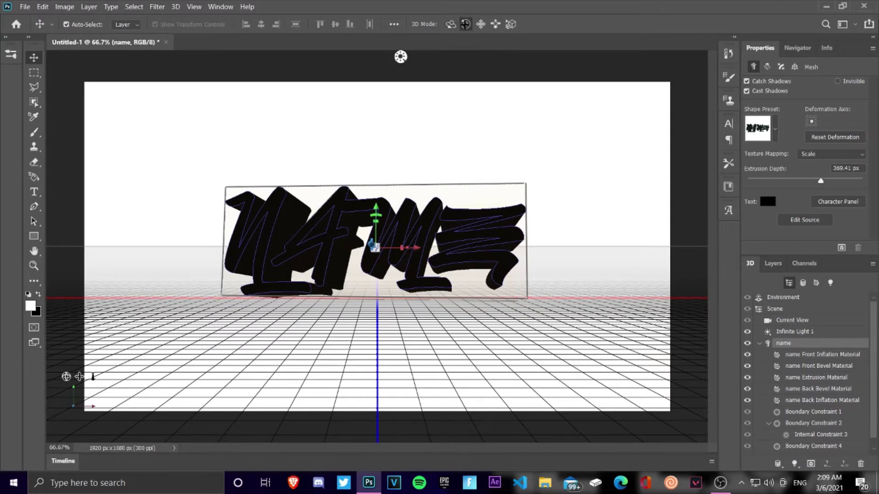
pyautogui.moveTo(546, 167); pyautogui.dragTo(475, 315)
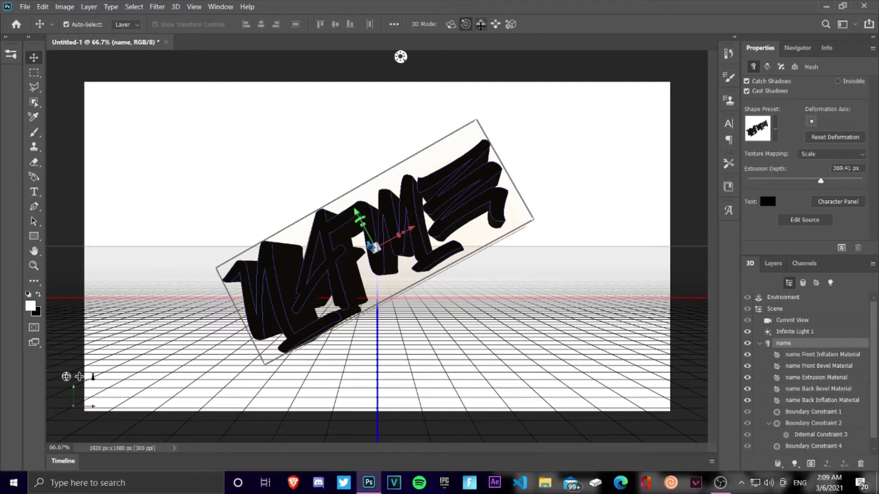
pyautogui.click(481, 24)
pyautogui.moveTo(546, 223); pyautogui.dragTo(499, 181)
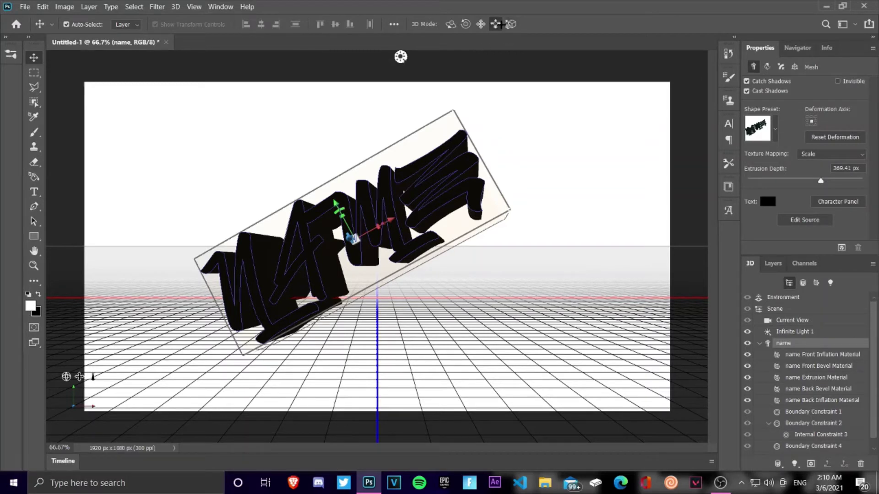
# - Scale the 3D text much larger and rotate it to face forward, nearly level
pyautogui.click(512, 25)
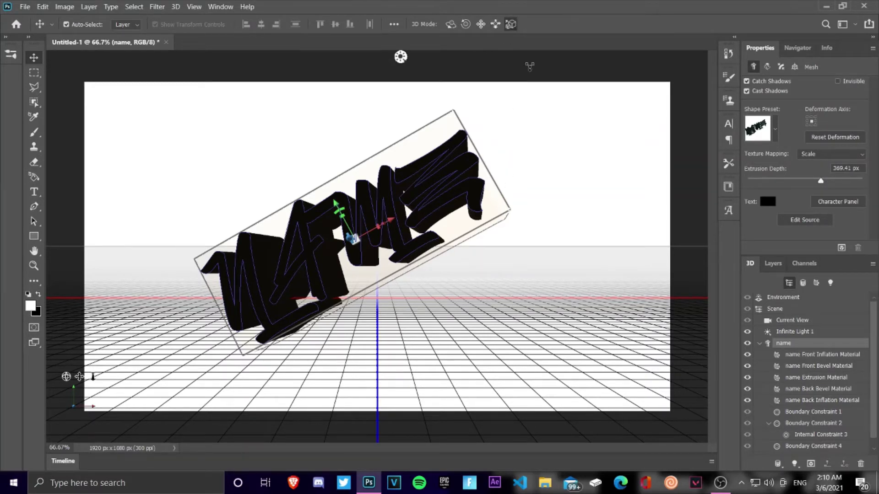
pyautogui.moveTo(504, 221); pyautogui.dragTo(483, 244)
pyautogui.click(466, 24)
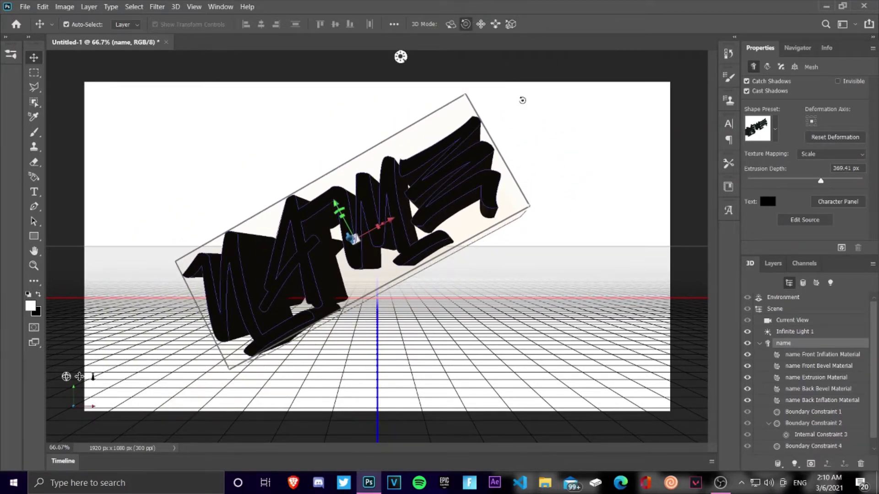
pyautogui.moveTo(531, 108); pyautogui.dragTo(537, 316)
pyautogui.moveTo(409, 380); pyautogui.dragTo(284, 328)
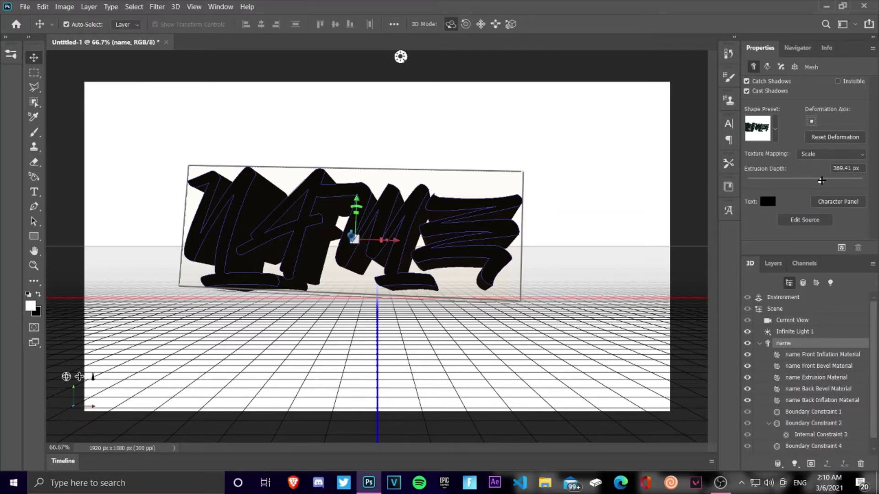
# - Reduce the extrusion depth to 336.38 px and filter the 3D panel to materials
pyautogui.moveTo(821, 181)
pyautogui.mouseDown()
pyautogui.moveTo(838, 181)
pyautogui.moveTo(814, 179)
pyautogui.moveTo(831, 179)
pyautogui.moveTo(822, 179)
pyautogui.mouseUp()
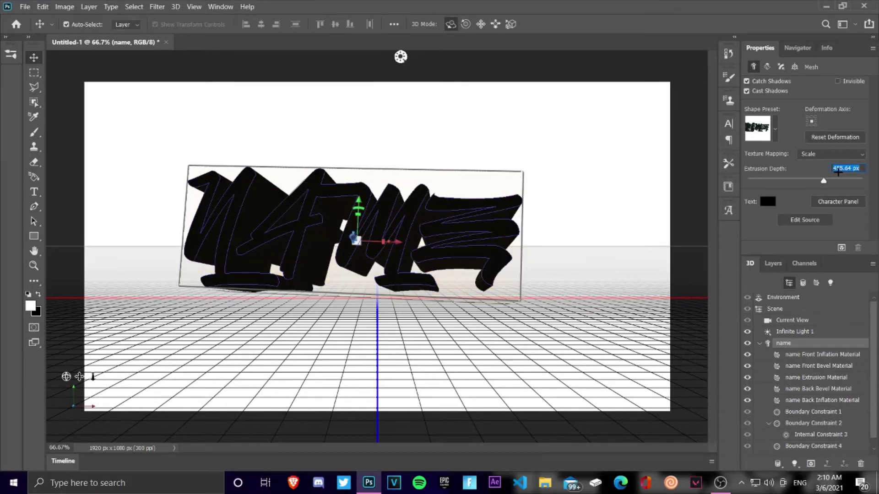
pyautogui.moveTo(819, 183)
pyautogui.mouseDown()
pyautogui.moveTo(811, 182)
pyautogui.moveTo(817, 180)
pyautogui.mouseUp()
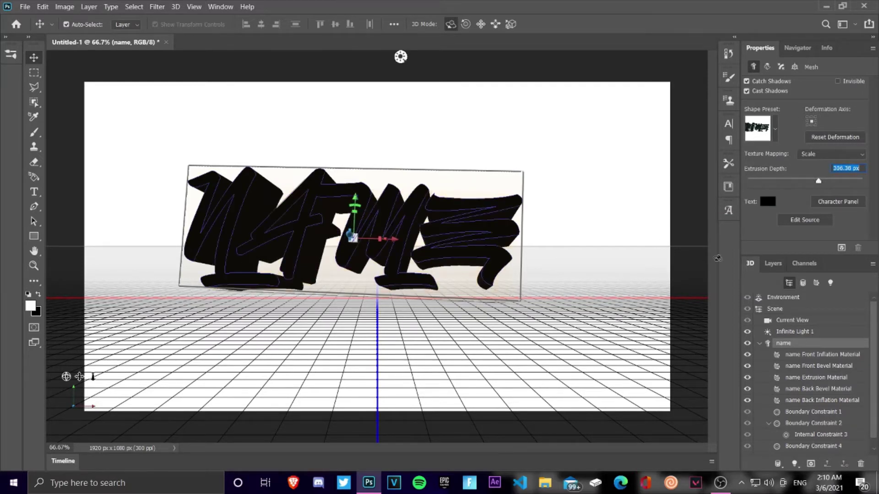
pyautogui.click(817, 283)
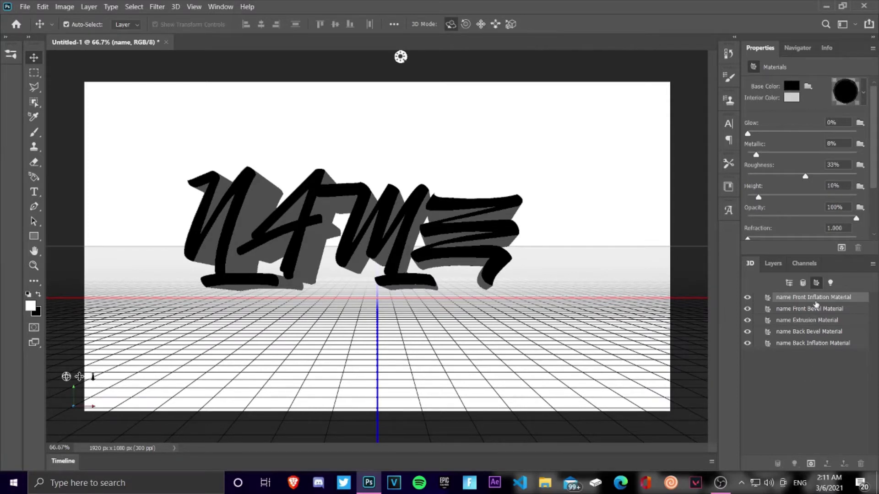
# - Browse the NAME text's materials in the 3D panel and reselect the text on canvas
pyautogui.click(819, 343)
pyautogui.click(814, 320)
pyautogui.click(839, 298)
pyautogui.click(830, 314)
pyautogui.click(822, 331)
pyautogui.click(838, 298)
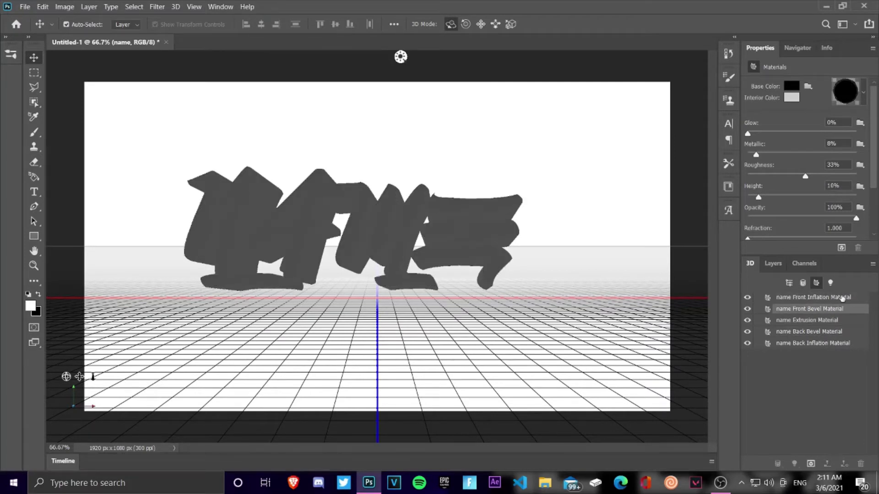
pyautogui.click(828, 323)
pyautogui.click(822, 346)
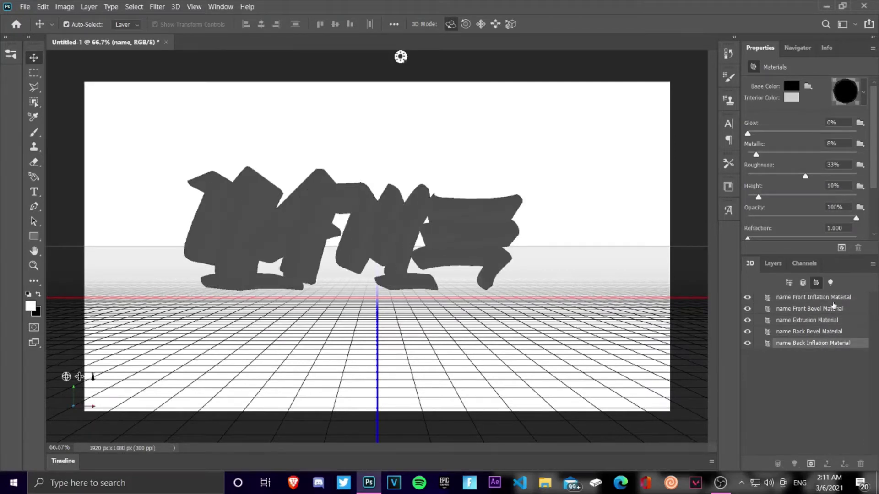
pyautogui.click(833, 303)
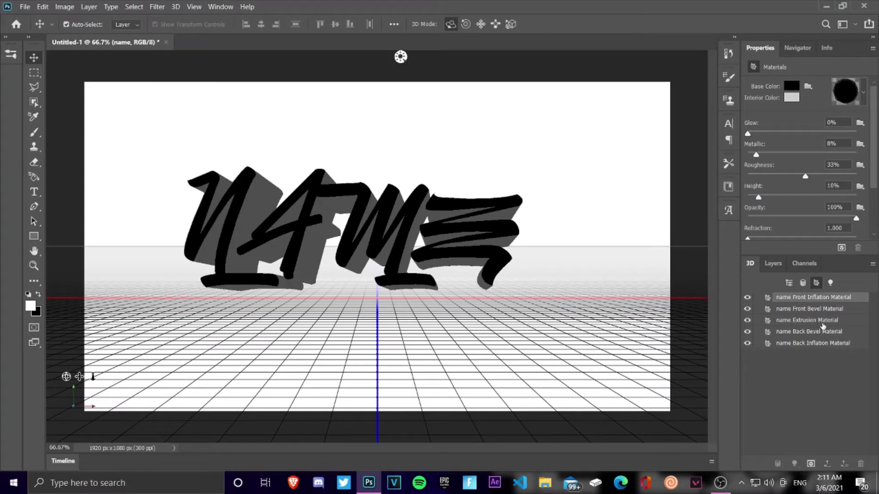
pyautogui.click(488, 244)
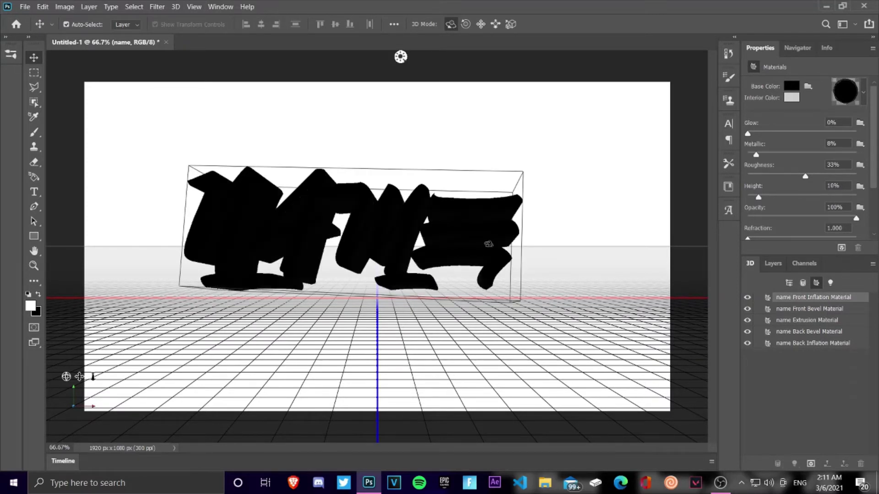
# - Select the Extrusion, Back Inflation and Front Inflation materials and edit their Base Color
pyautogui.click(812, 321)
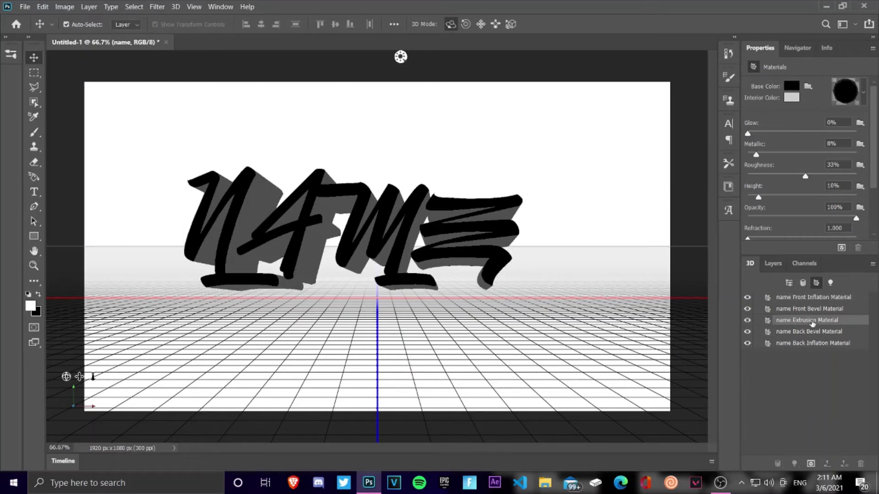
pyautogui.click(815, 344)
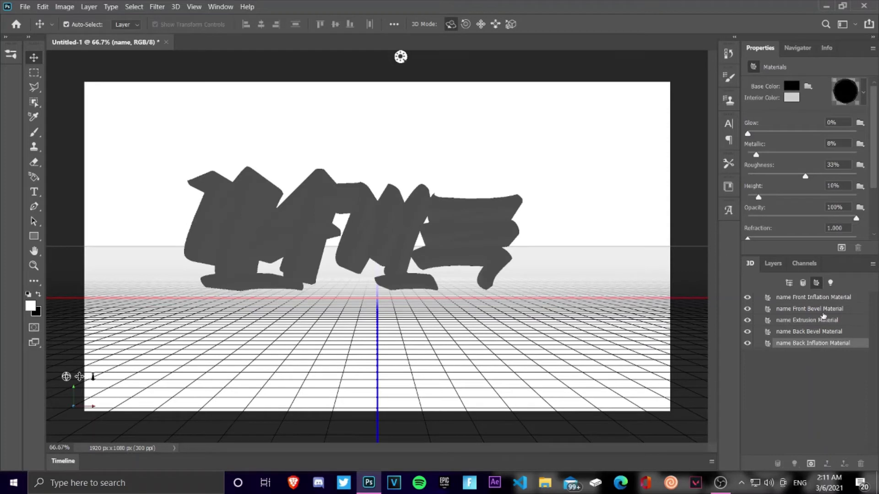
pyautogui.keyDown('ctrl'); pyautogui.click(825, 320); pyautogui.keyUp('ctrl')
pyautogui.keyDown('ctrl'); pyautogui.click(823, 298); pyautogui.keyUp('ctrl')
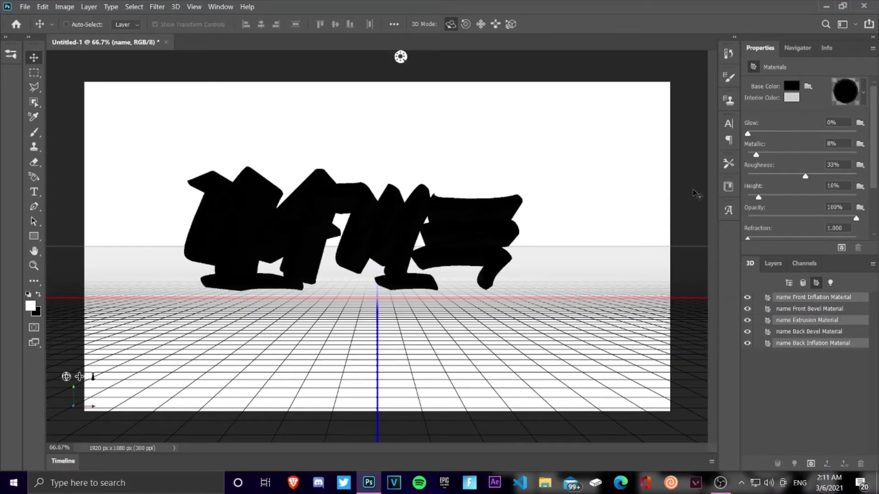
pyautogui.click(792, 87)
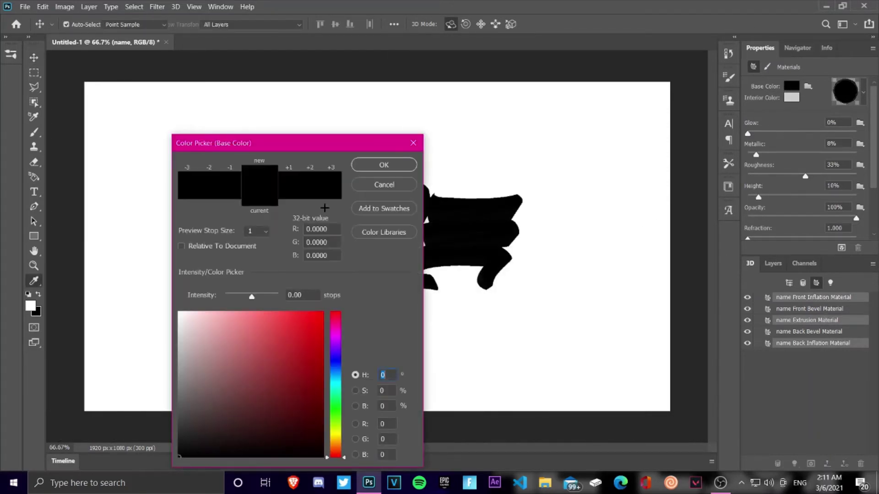
# - Set the base colour to neutral grey RGB 220/220/220 at +2.70 stops intensity
pyautogui.moveTo(251, 297); pyautogui.dragTo(259, 297)
pyautogui.moveTo(275, 147); pyautogui.dragTo(664, 152)
pyautogui.click(594, 383)
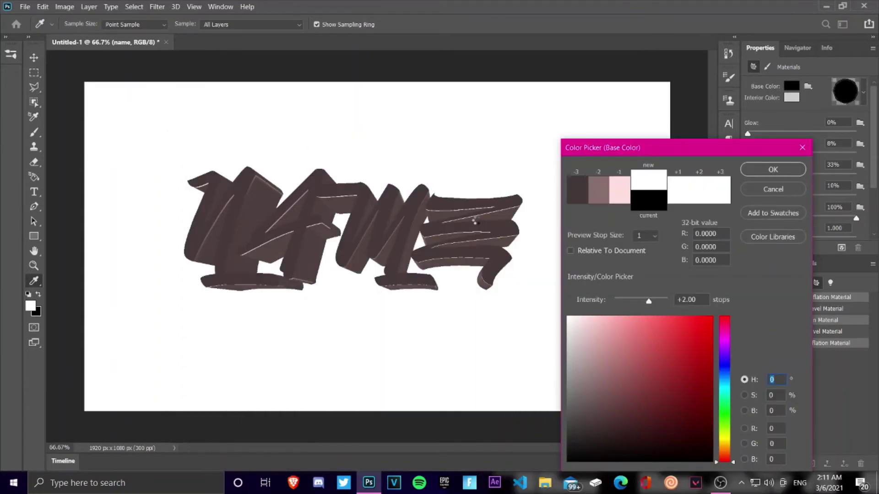
pyautogui.click(571, 338)
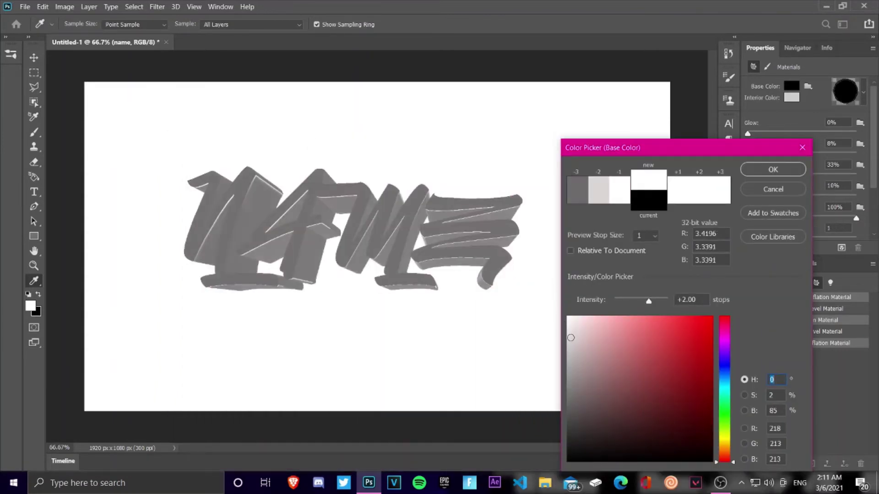
pyautogui.click(576, 322)
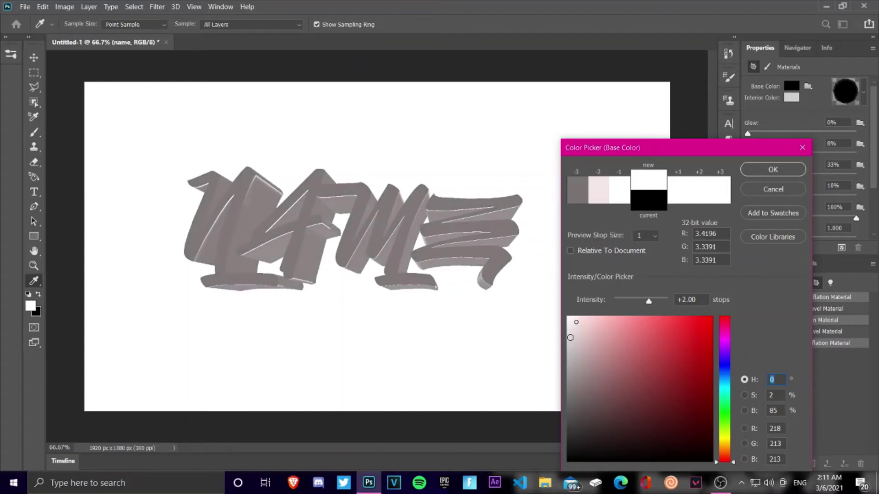
pyautogui.click(568, 337)
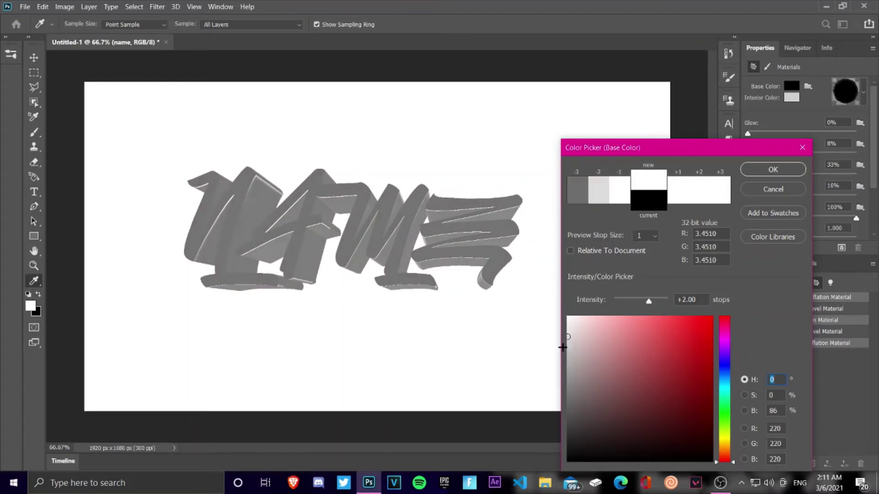
pyautogui.click(604, 197)
pyautogui.moveTo(633, 302); pyautogui.dragTo(652, 302)
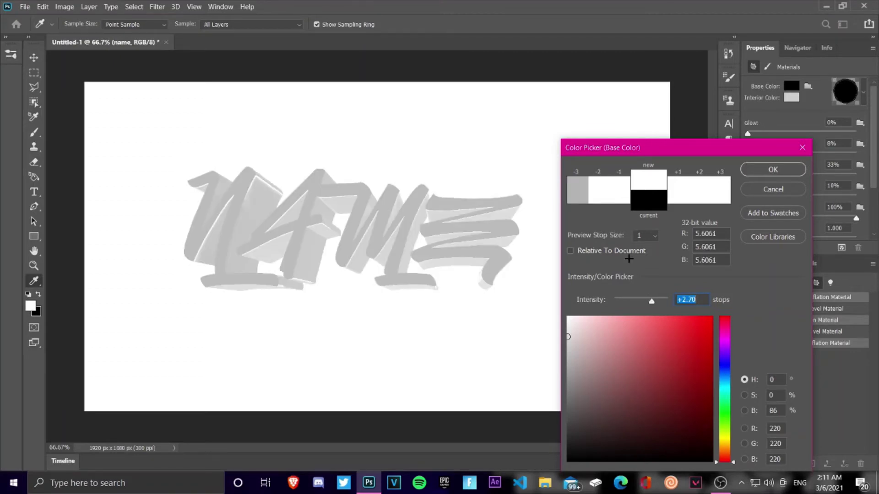
pyautogui.click(773, 172)
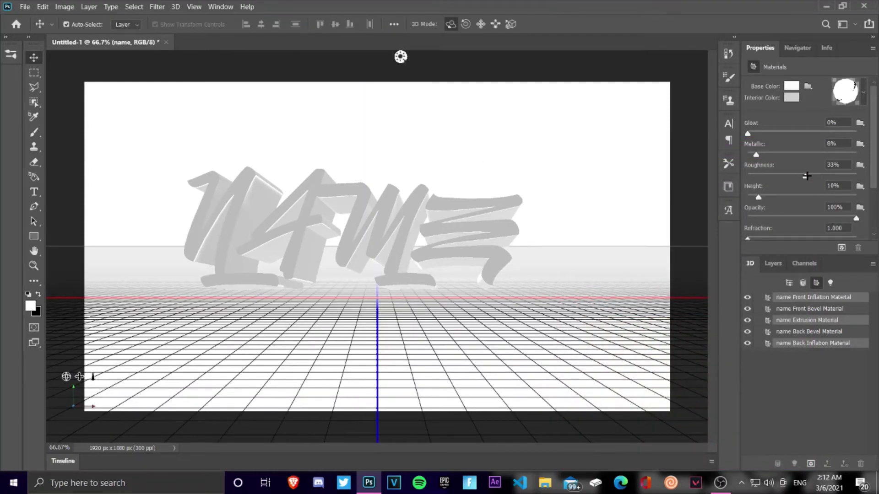
pyautogui.scroll(-4, 827, 189)
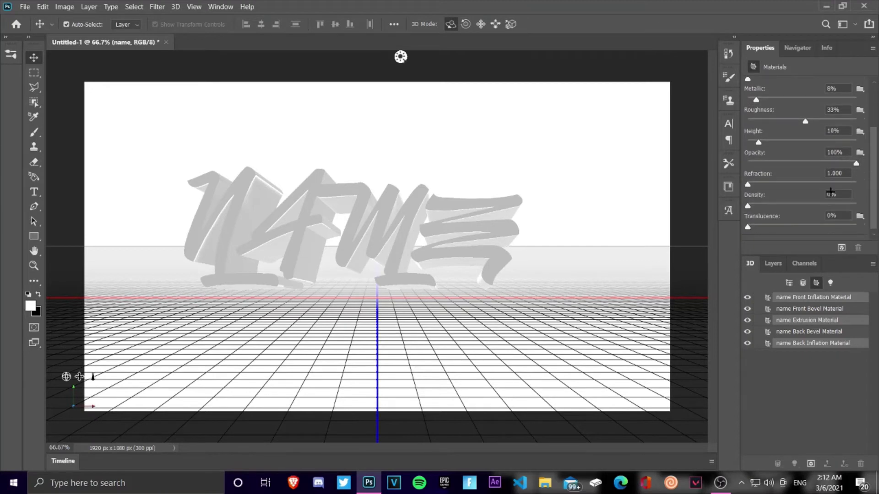
pyautogui.scroll(4, 838, 210)
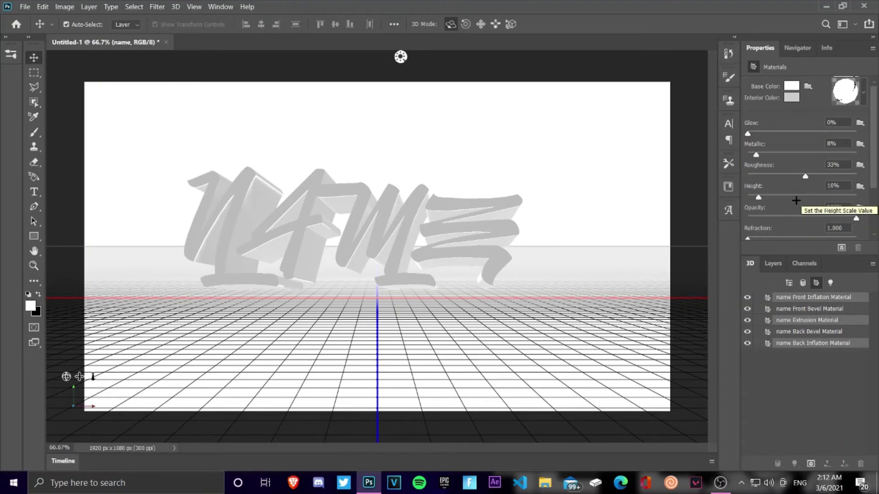
pyautogui.scroll(-2, 786, 200)
pyautogui.scroll(-1, 786, 200)
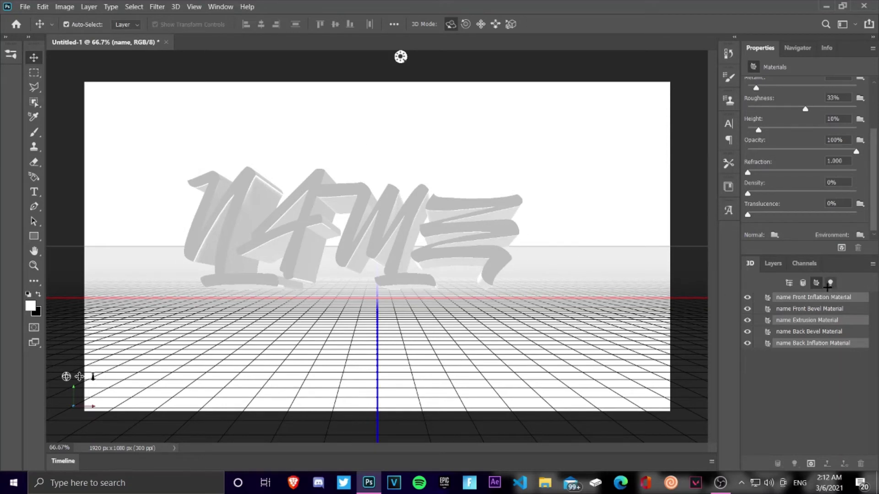
# - Filter the 3D panel to list the Environment and Infinite Light 1 lights
pyautogui.click(773, 264)
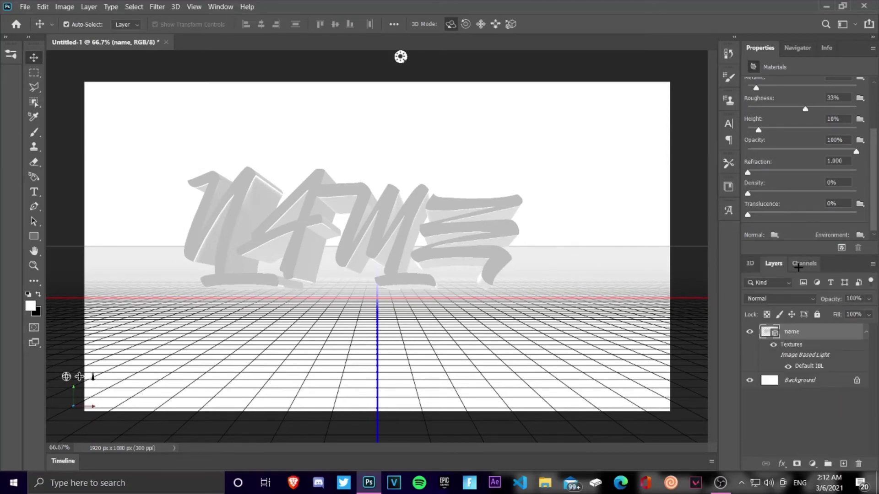
pyautogui.click(795, 264)
pyautogui.click(773, 263)
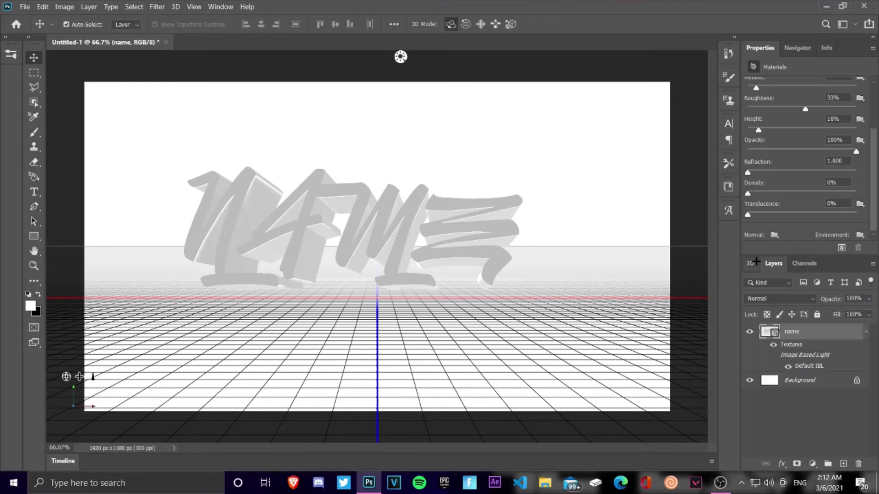
pyautogui.click(750, 263)
pyautogui.click(823, 284)
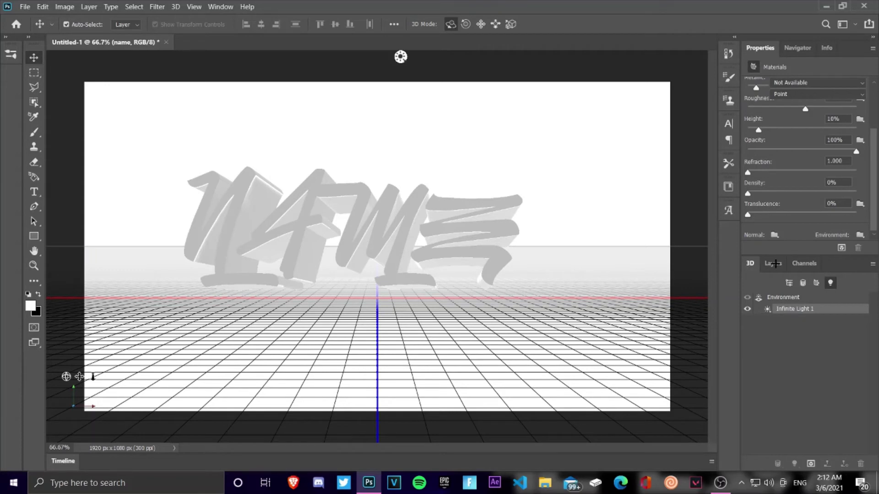
# - Rotate Infinite Light 1 to point down toward the lower right, then show the Layers panel
pyautogui.click(796, 309)
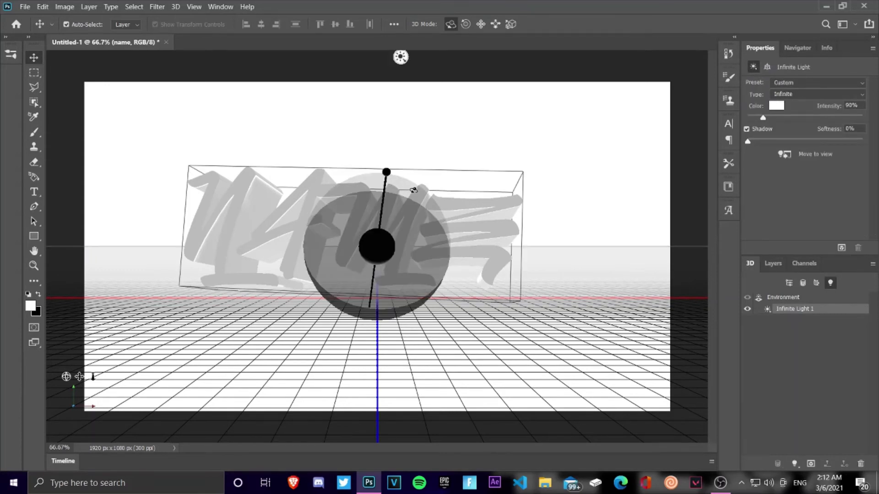
pyautogui.moveTo(400, 323)
pyautogui.mouseDown()
pyautogui.moveTo(419, 396)
pyautogui.moveTo(243, 356)
pyautogui.moveTo(341, 157)
pyautogui.moveTo(366, 137)
pyautogui.moveTo(389, 174)
pyautogui.moveTo(349, 244)
pyautogui.moveTo(365, 202)
pyautogui.moveTo(368, 338)
pyautogui.moveTo(366, 61)
pyautogui.moveTo(376, 65)
pyautogui.mouseUp()
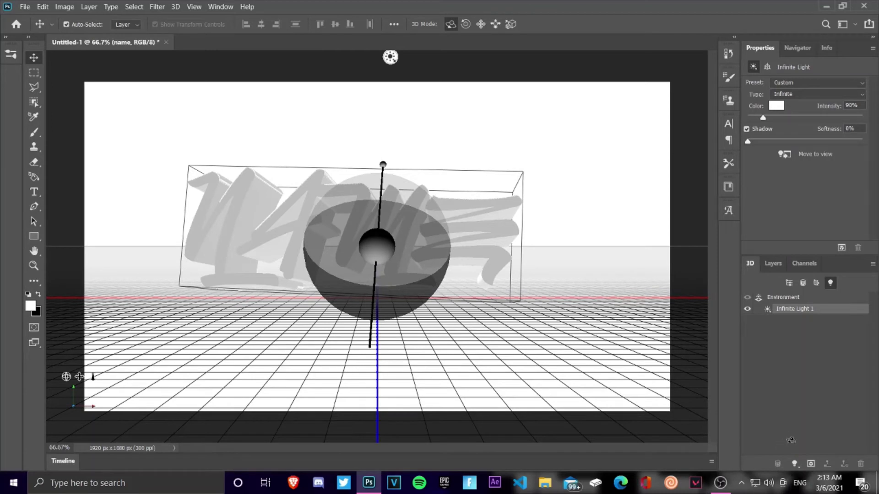
pyautogui.click(794, 464)
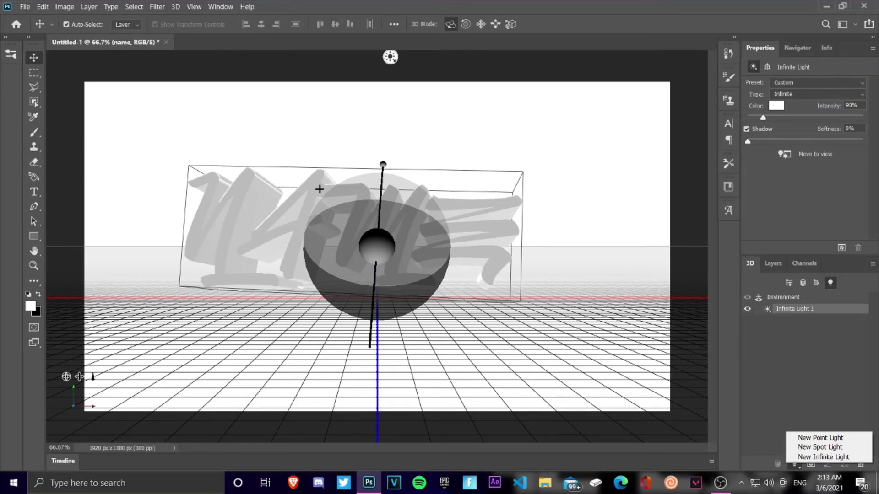
pyautogui.click(825, 344)
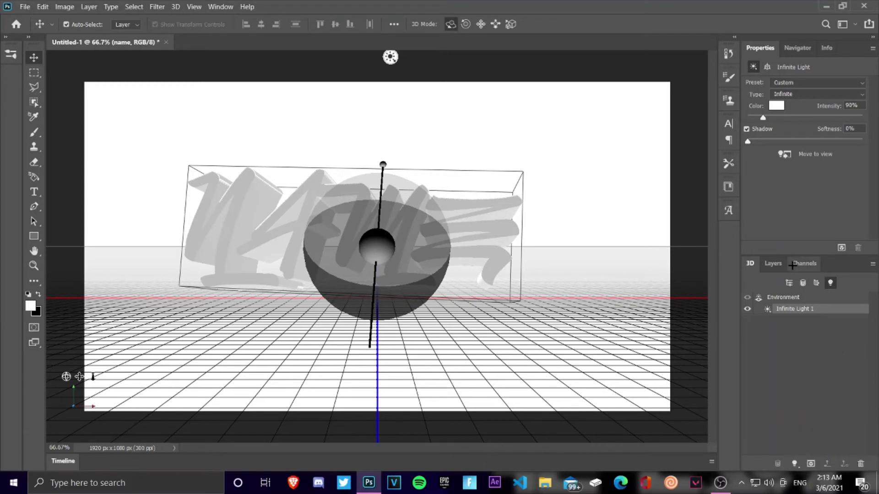
pyautogui.click(773, 263)
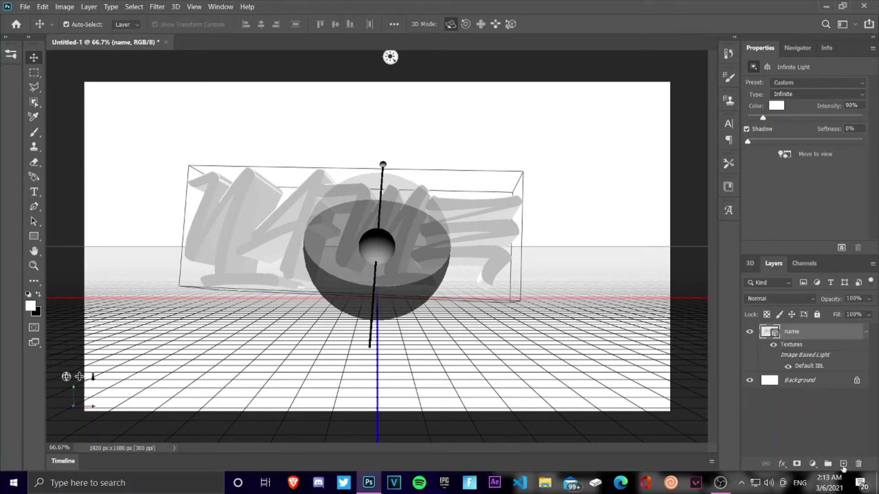
# - Add empty Layer 1, shift the NAME text right, and list its materials in the 3D panel
pyautogui.click(842, 464)
pyautogui.moveTo(332, 209); pyautogui.dragTo(370, 217)
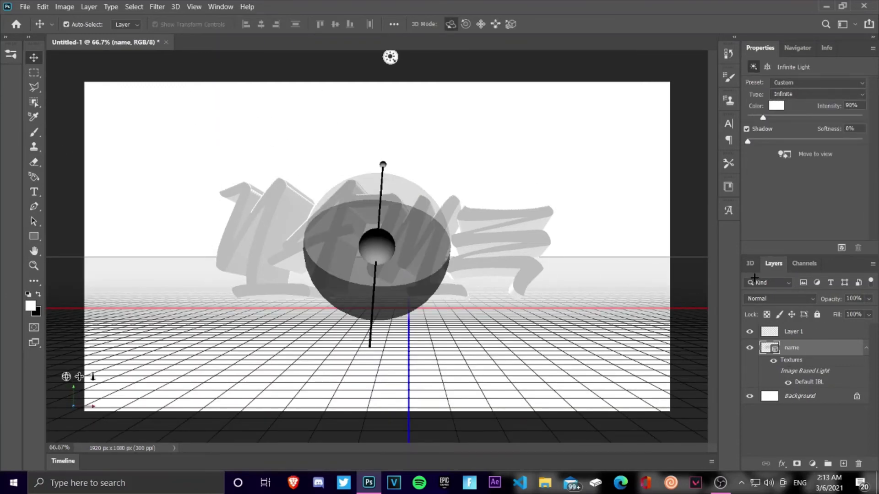
pyautogui.click(749, 263)
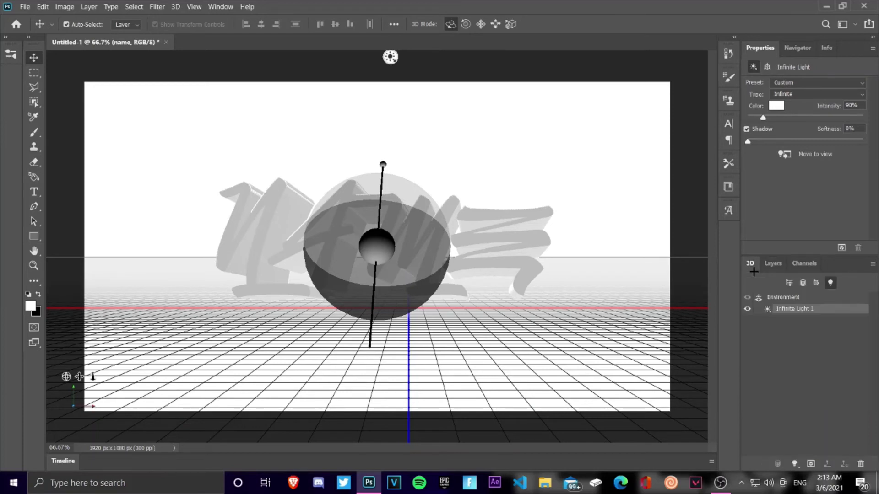
pyautogui.click(817, 283)
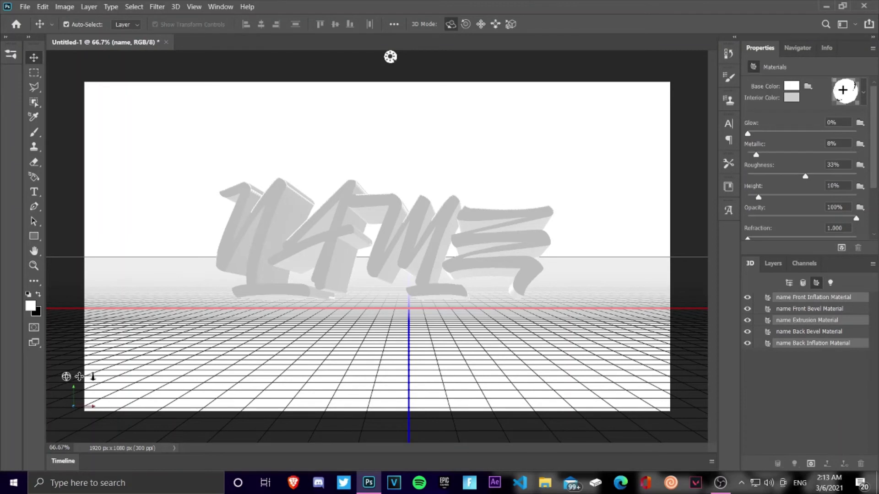
# - Apply a white material preset from the preset picker to the NAME letters
pyautogui.click(843, 90)
pyautogui.scroll(-2, 798, 147)
pyautogui.scroll(-4, 797, 147)
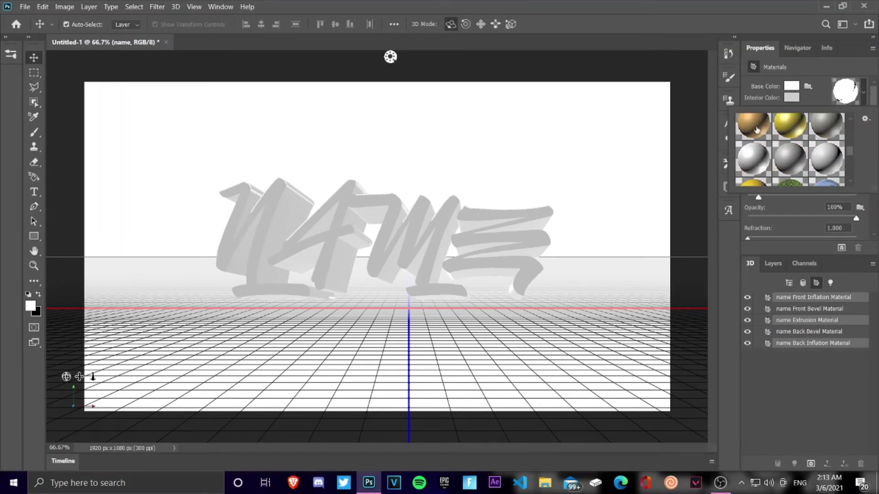
pyautogui.scroll(-5, 755, 133)
pyautogui.scroll(-1, 755, 143)
pyautogui.scroll(5, 750, 149)
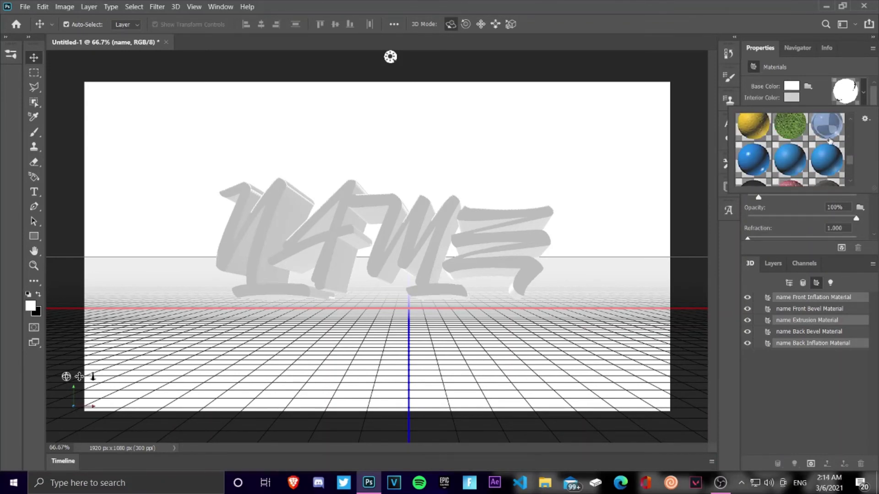
pyautogui.scroll(5, 828, 141)
pyautogui.scroll(3, 774, 142)
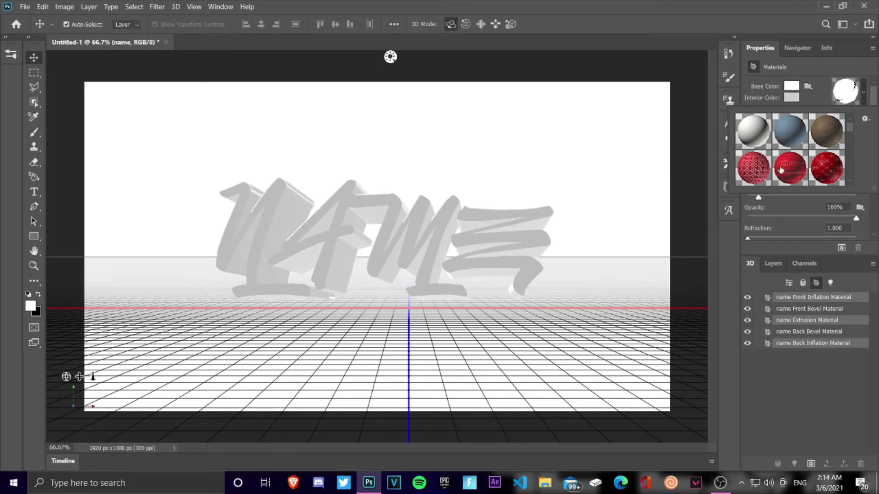
pyautogui.scroll(-1, 764, 162)
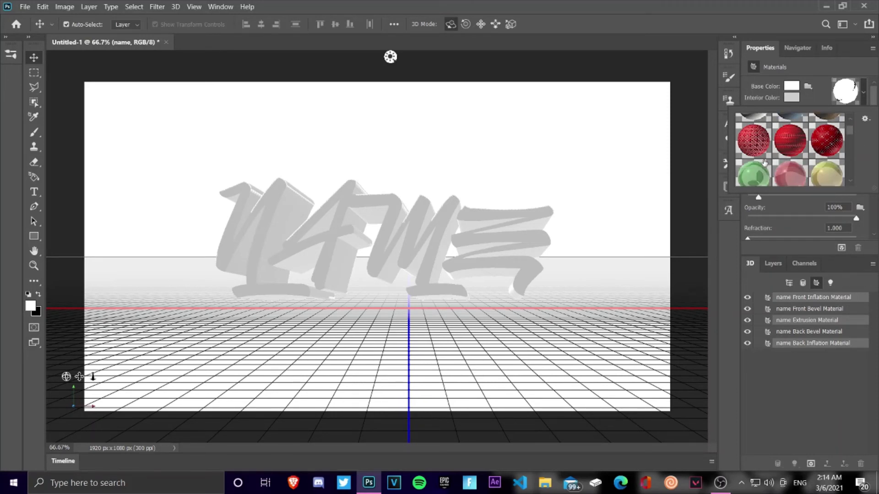
pyautogui.click(822, 97)
# - Choose Load Texture for the Environment, after cancelling a New Texture attempt
pyautogui.scroll(-3, 852, 185)
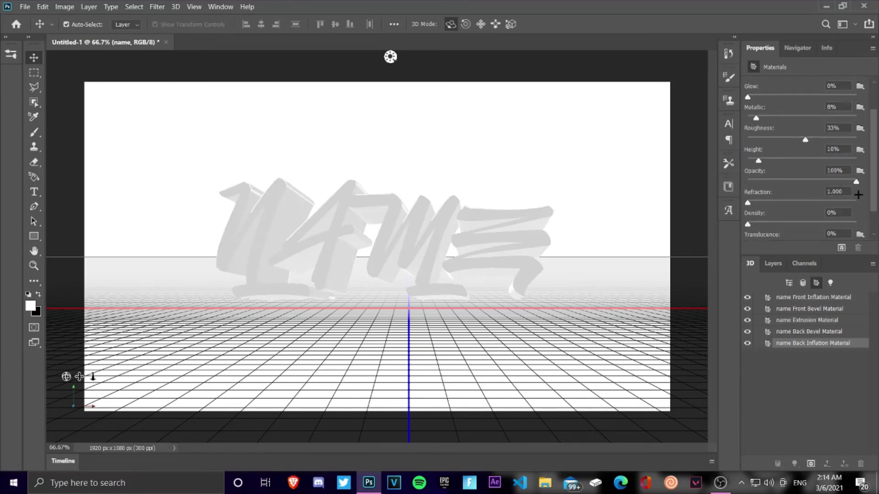
pyautogui.scroll(-1, 852, 186)
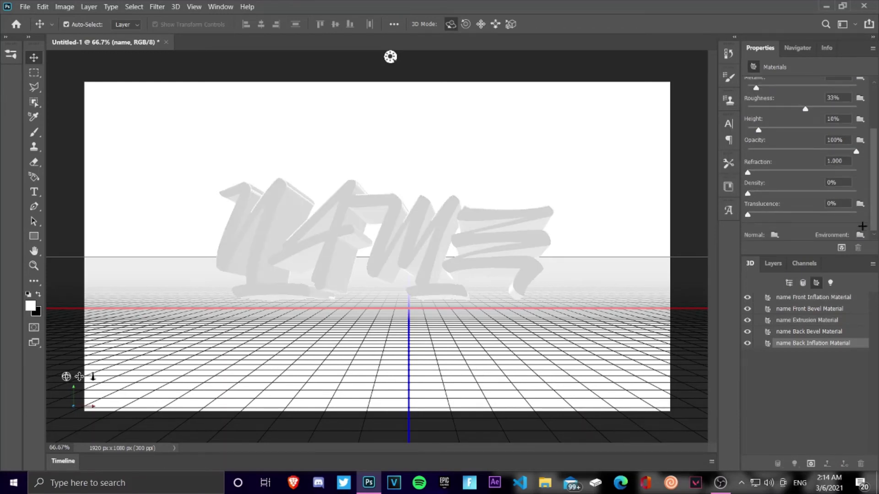
pyautogui.click(860, 235)
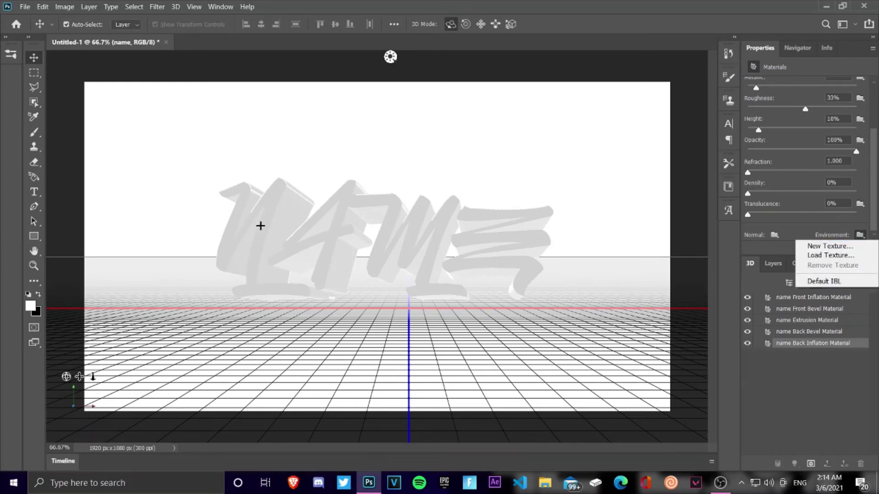
pyautogui.click(820, 246)
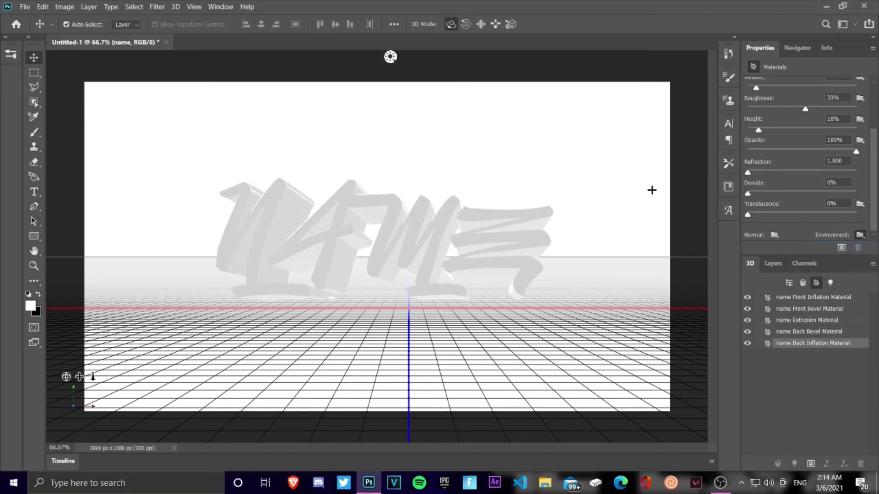
pyautogui.click(552, 113)
pyautogui.click(852, 234)
pyautogui.click(844, 255)
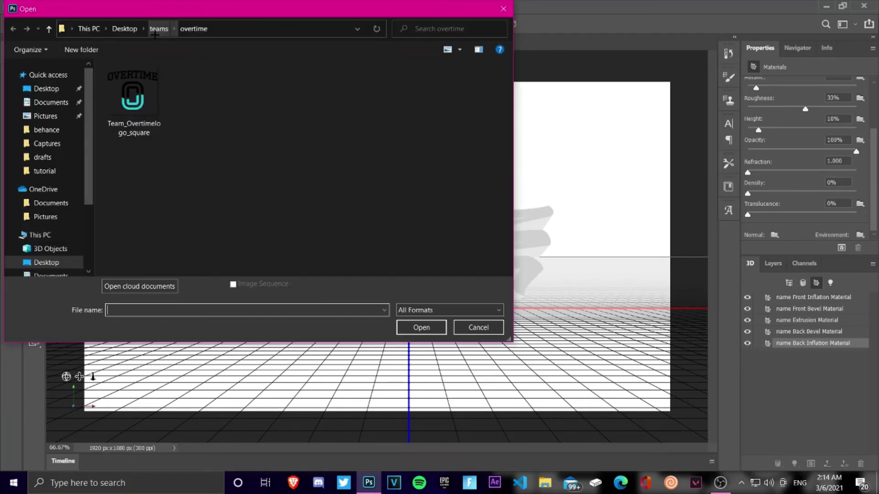
# - Load a colourful abstract image from Desktop > Project Resources > BACKGROUND! as the environment texture
pyautogui.click(158, 29)
pyautogui.click(124, 29)
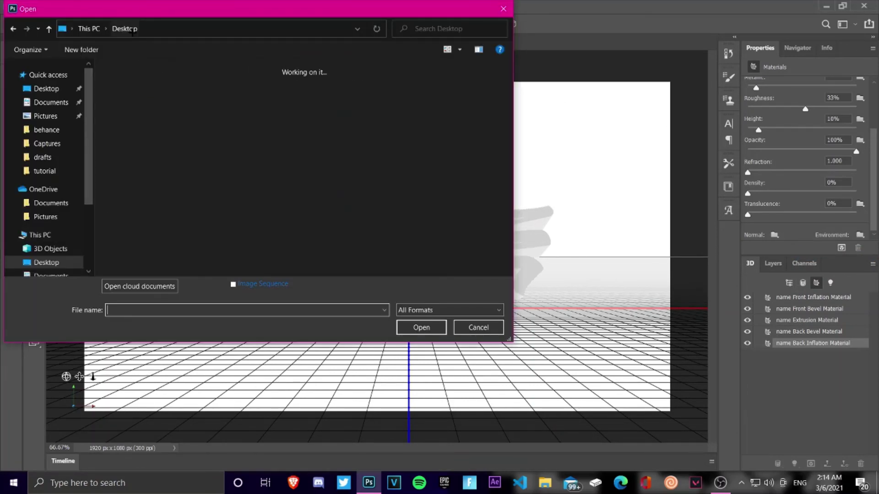
pyautogui.doubleClick(348, 153)
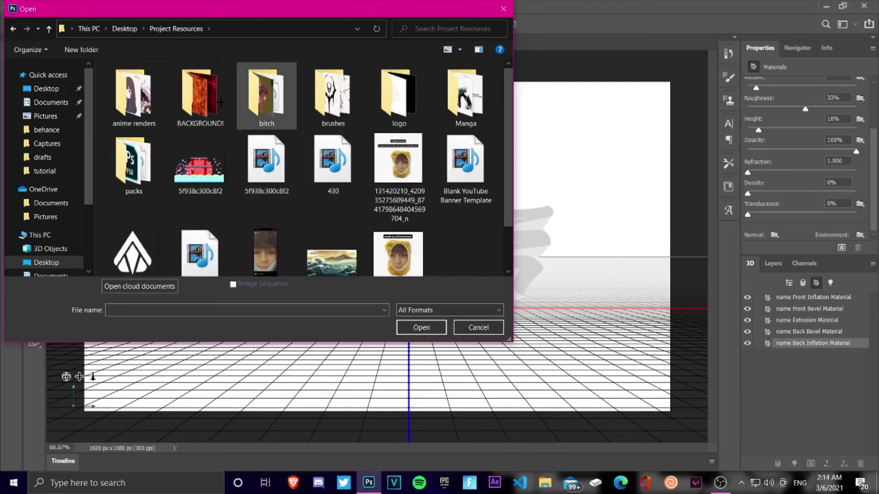
pyautogui.doubleClick(217, 100)
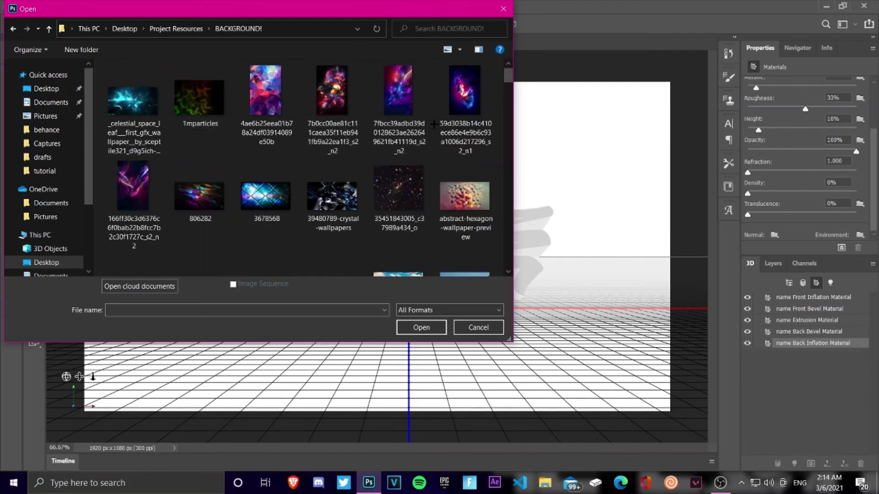
pyautogui.click(419, 121)
pyautogui.click(425, 328)
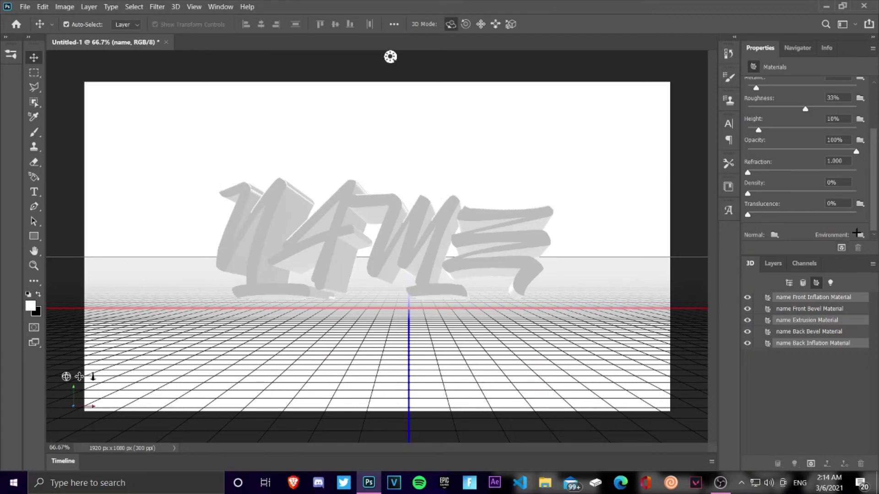
# - Step through the Front Inflation and Front Bevel materials to select the Extrusion material
pyautogui.click(806, 298)
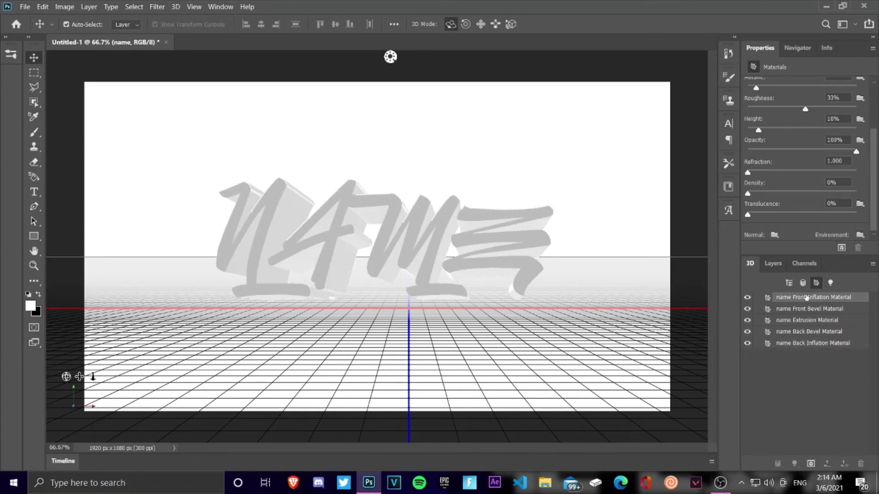
pyautogui.click(801, 309)
pyautogui.click(798, 318)
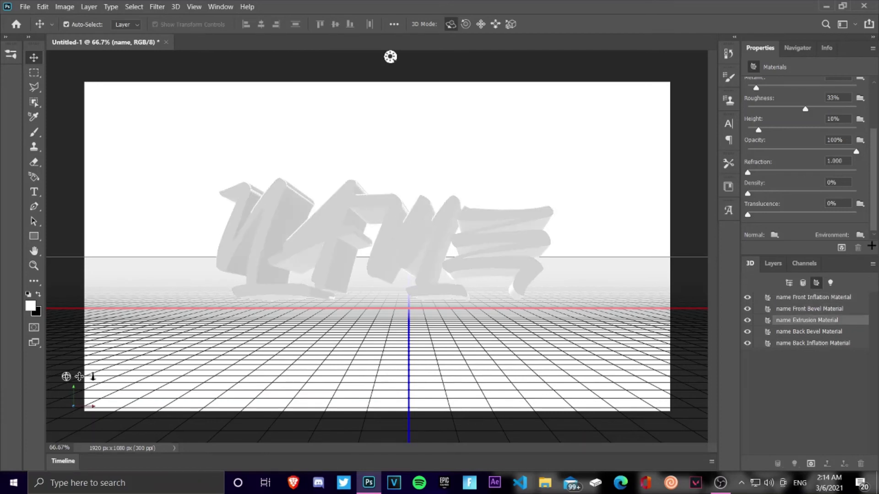